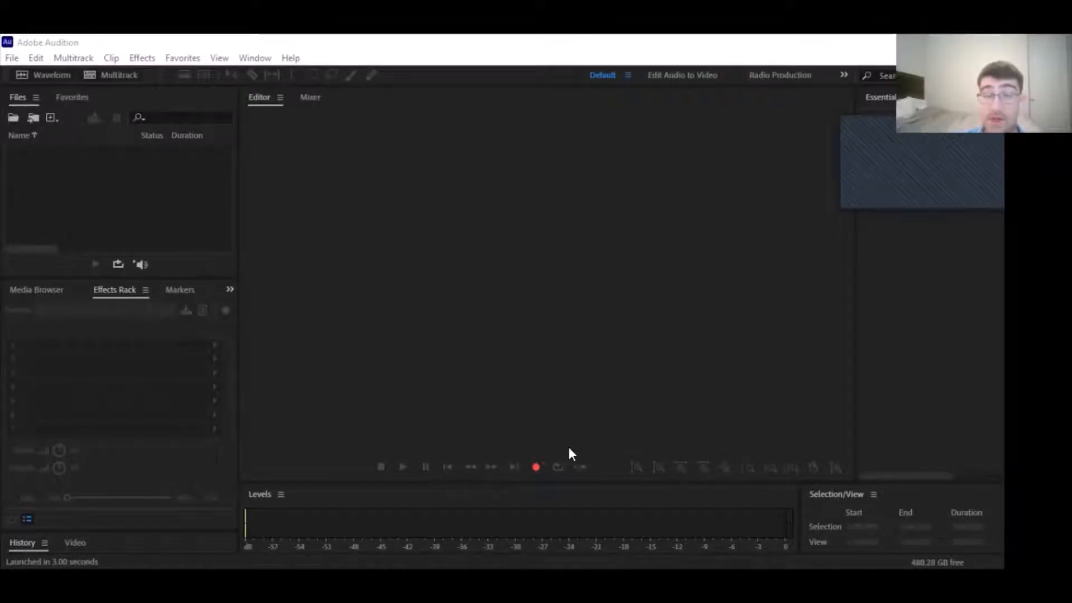
# - Create an audio file named "Elimating background noise" with a 44100 Hz sample rate and record about 32.6 seconds into it
pyautogui.click(535, 467)
pyautogui.click(575, 286)
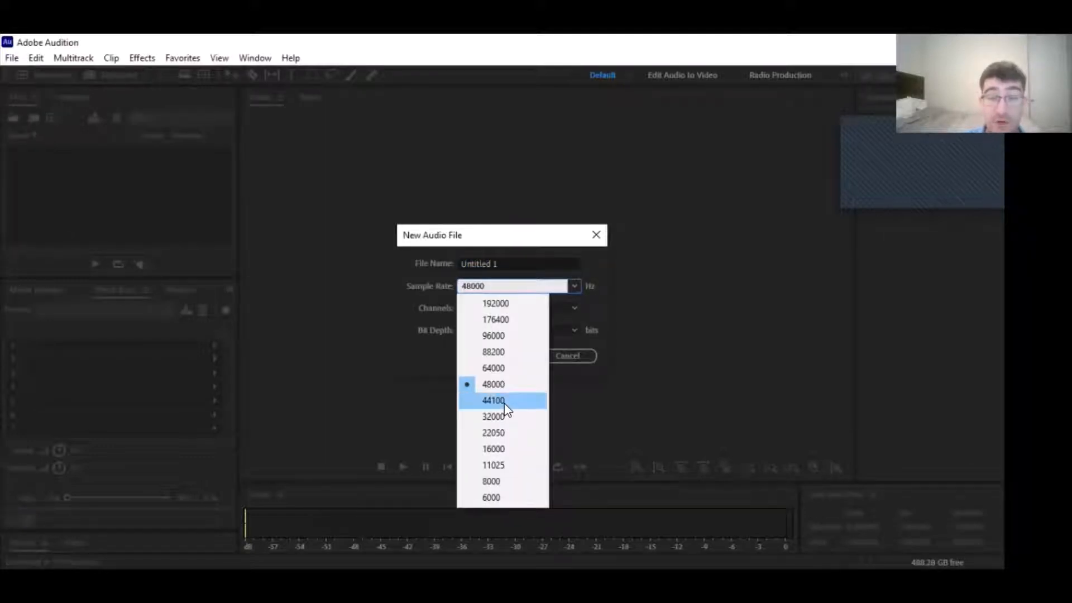
pyautogui.click(506, 401)
pyautogui.click(486, 262)
pyautogui.hotkey('ctrl', 'a')
pyautogui.press('BackSpace')
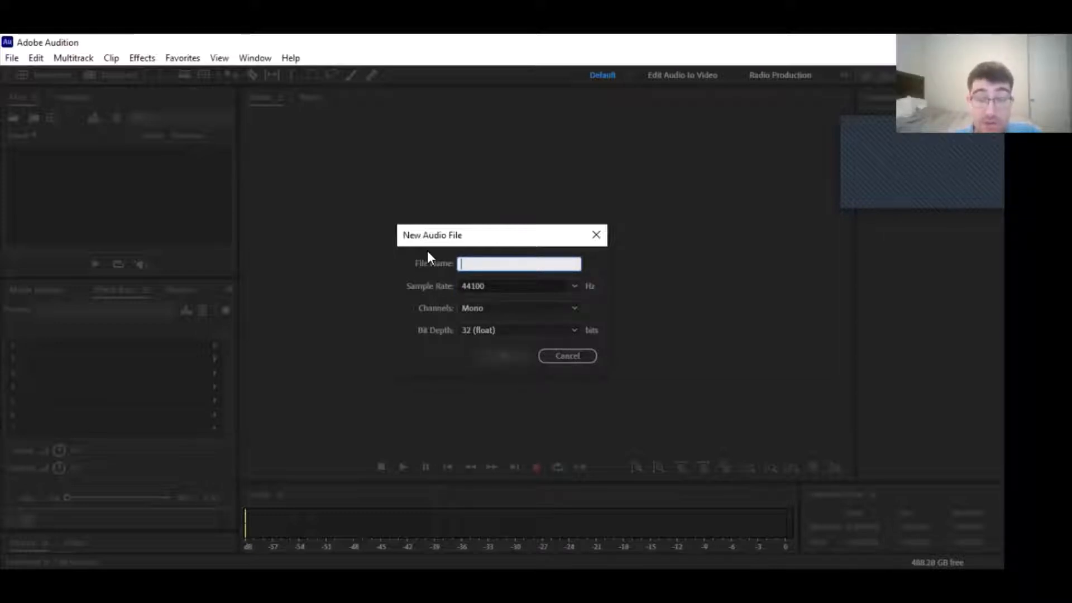
pyautogui.write('Elimating background noise')
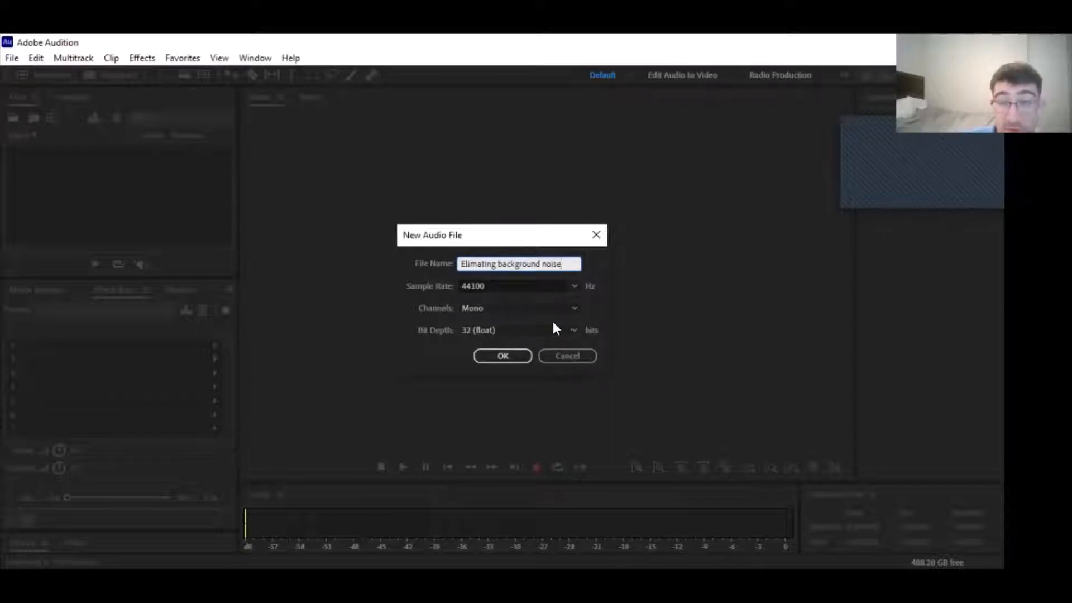
pyautogui.click(499, 356)
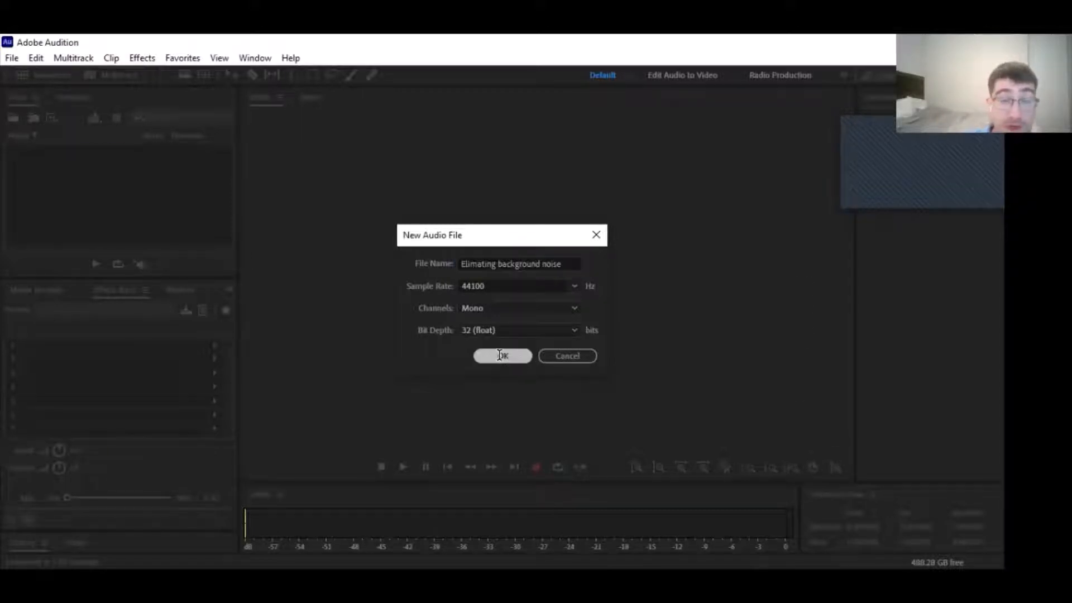
pyautogui.hotkey('shift', 'space')
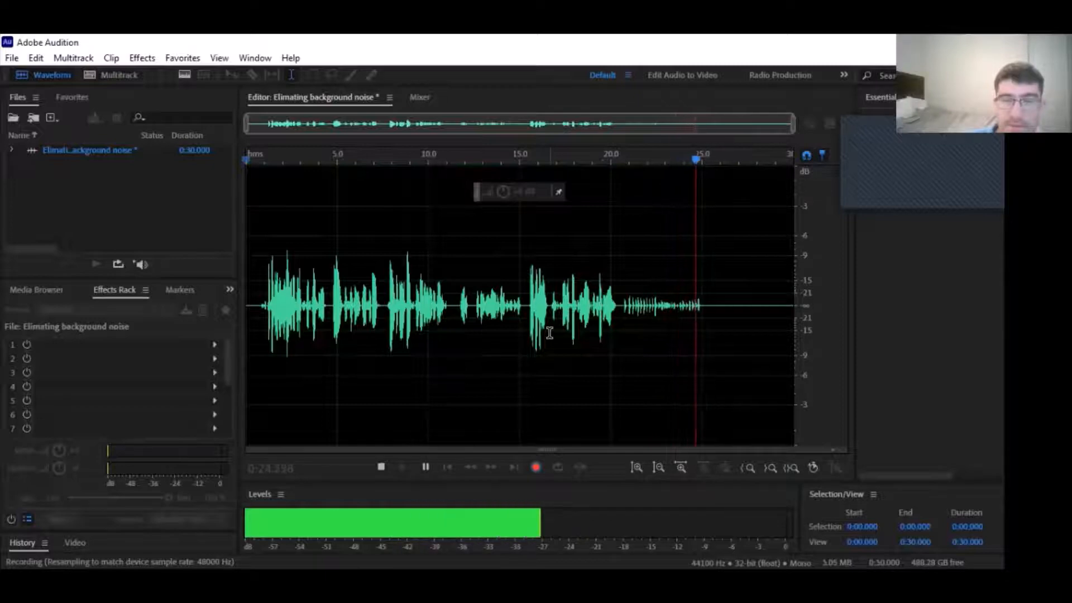
pyautogui.click(380, 466)
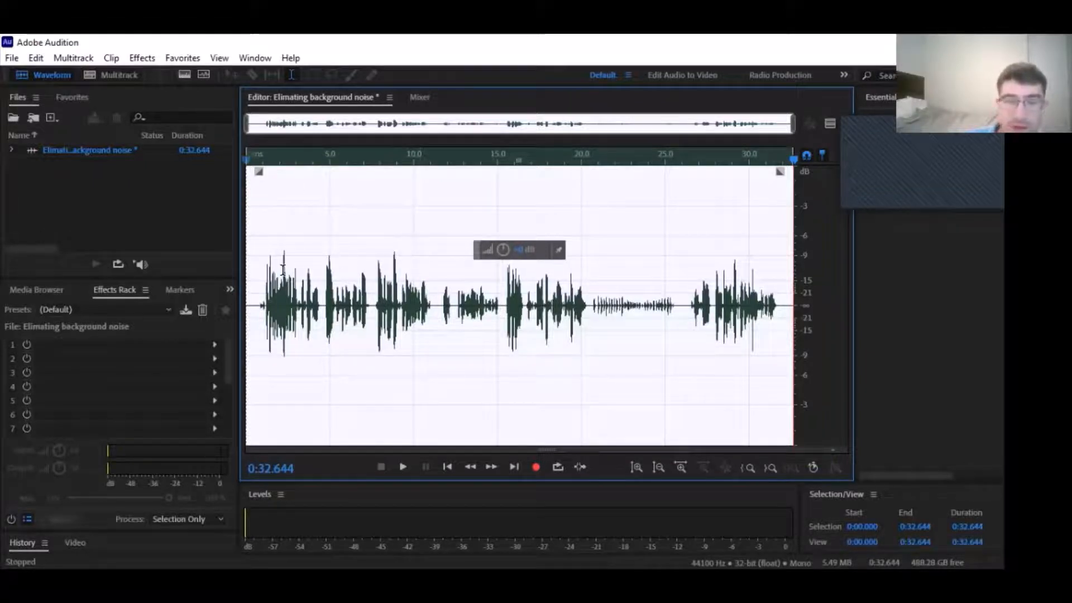
# - Play the recording from about 0.5 seconds and again from about 26.4 seconds
pyautogui.click(253, 248)
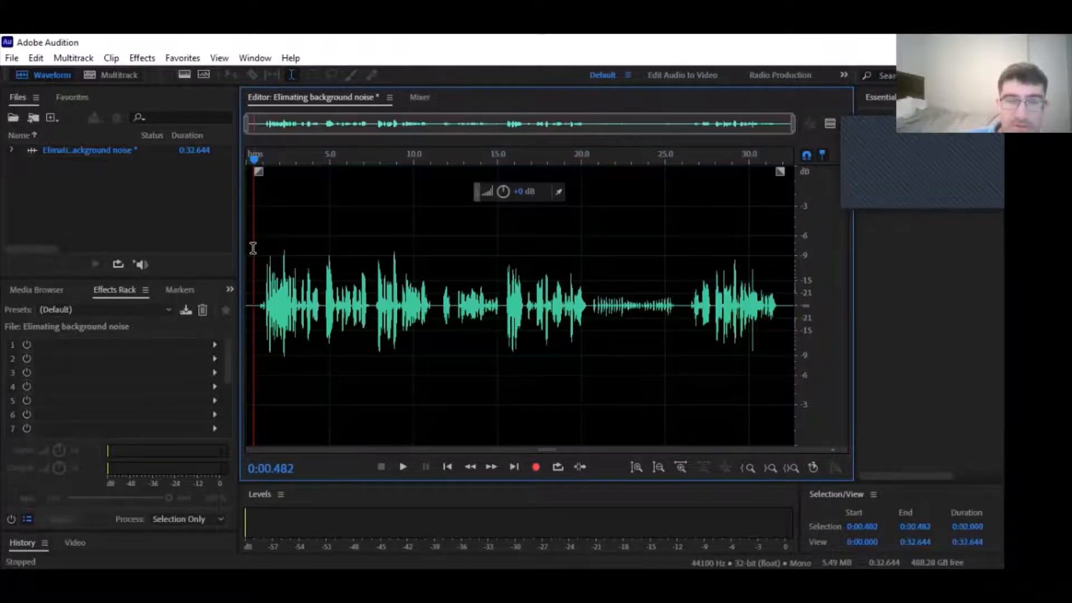
pyautogui.click(402, 468)
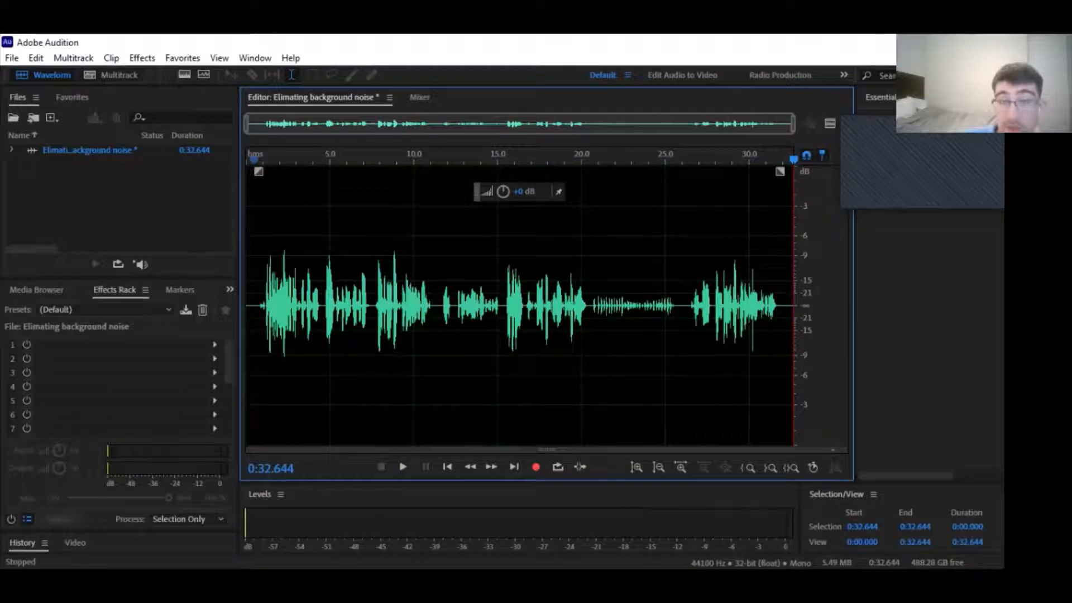
pyautogui.click(688, 279)
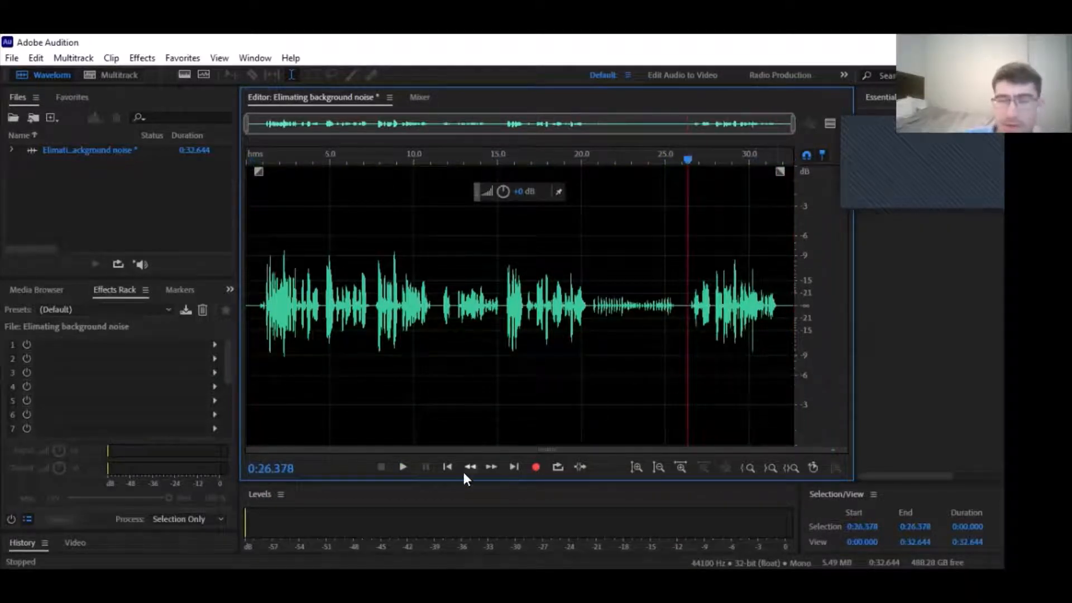
pyautogui.click(402, 467)
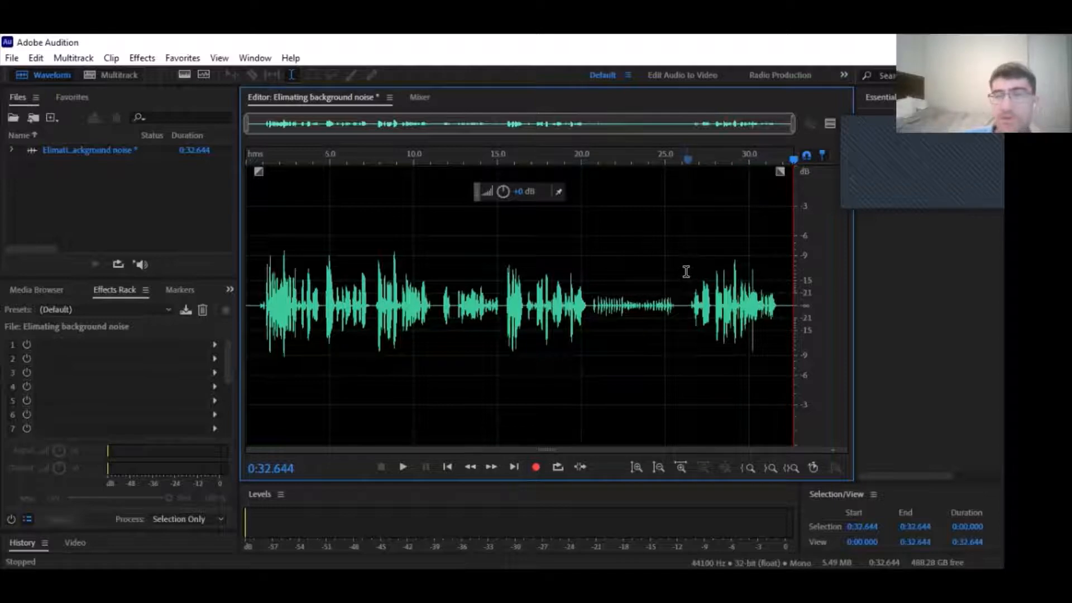
# - Try cutting the background noise between about 20.6 and 26.3 seconds out of the waveform, and undo the deletion
pyautogui.moveTo(687, 272); pyautogui.dragTo(591, 275)
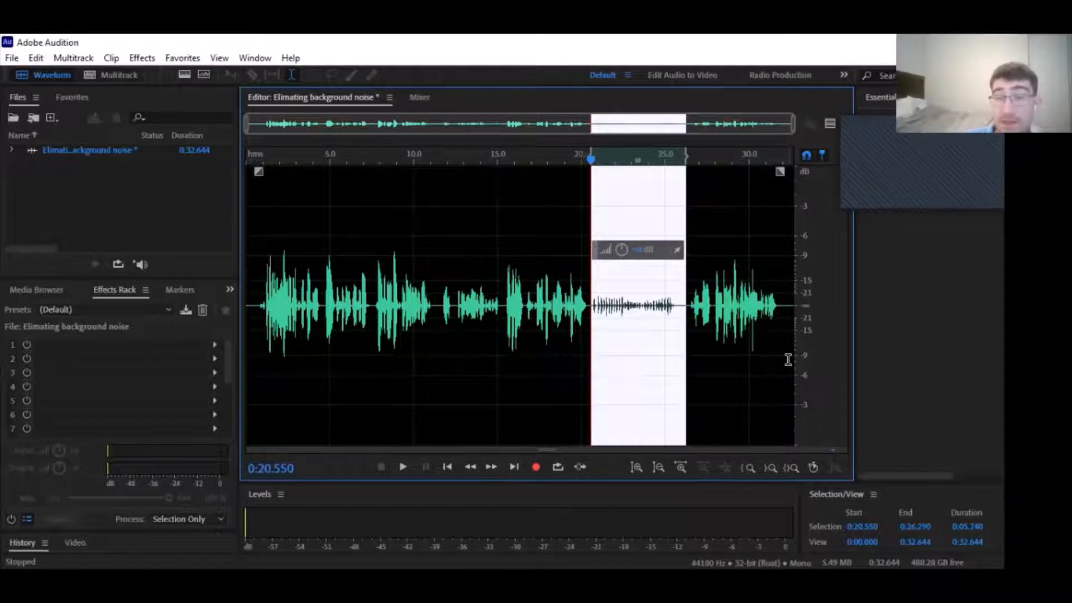
pyautogui.press('Delete')
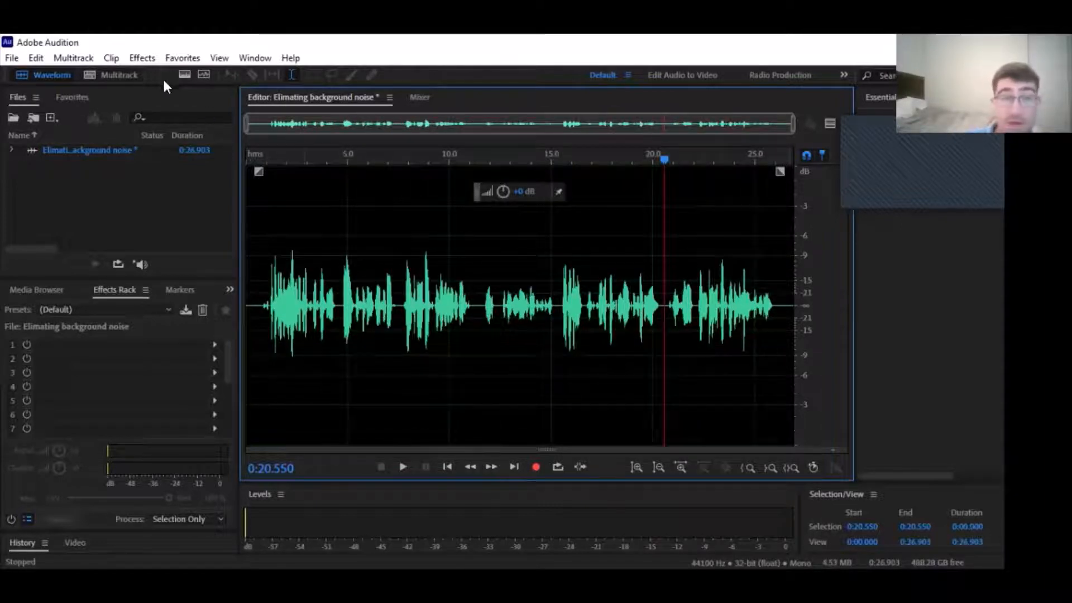
pyautogui.click(26, 56)
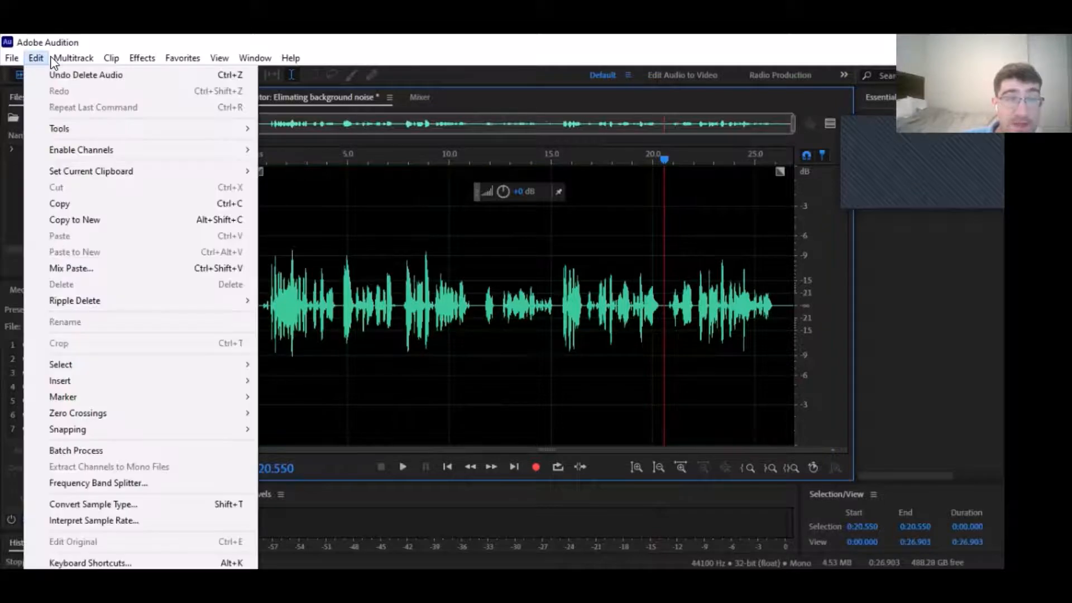
pyautogui.moveTo(52, 56)
pyautogui.click(56, 73)
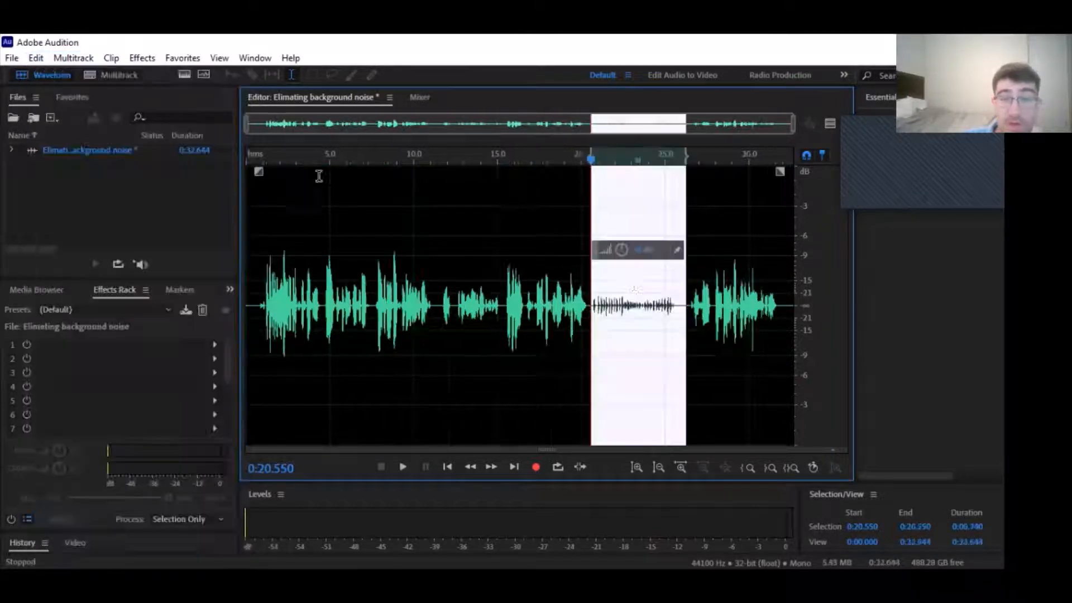
# - Show the spectral frequency display, erase the noise from about 20.8 to 25.7 seconds there, and play from about 26.3 seconds
pyautogui.click(732, 360)
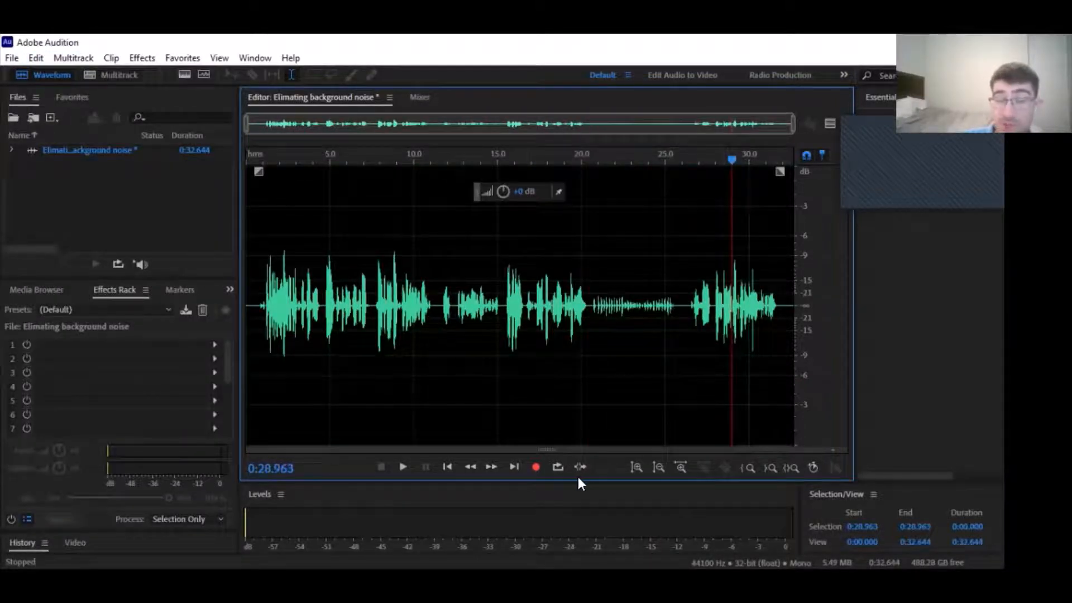
pyautogui.moveTo(548, 450); pyautogui.dragTo(558, 293)
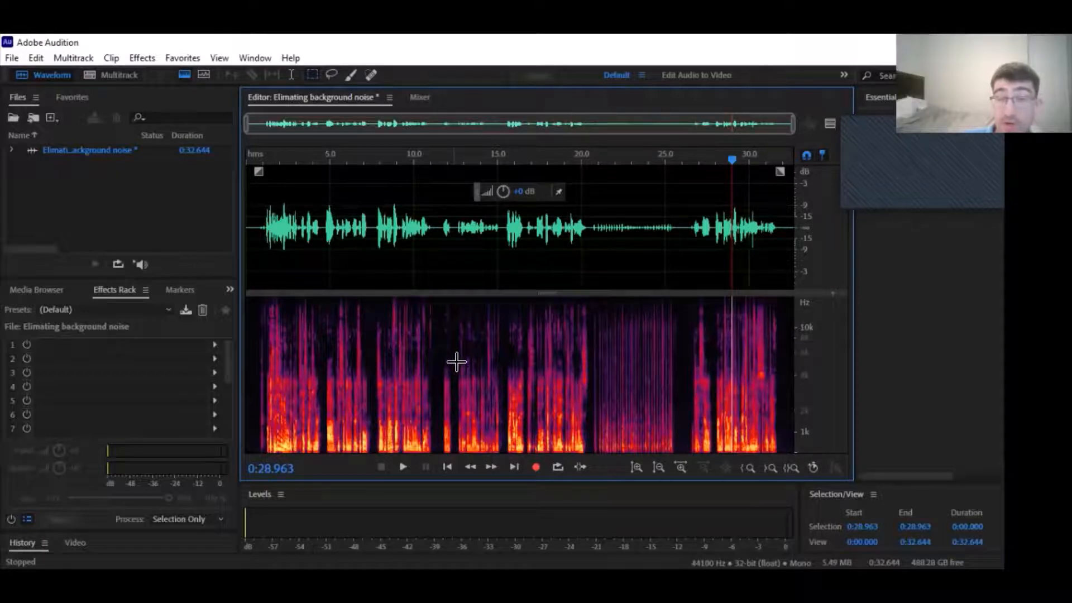
pyautogui.click(595, 307)
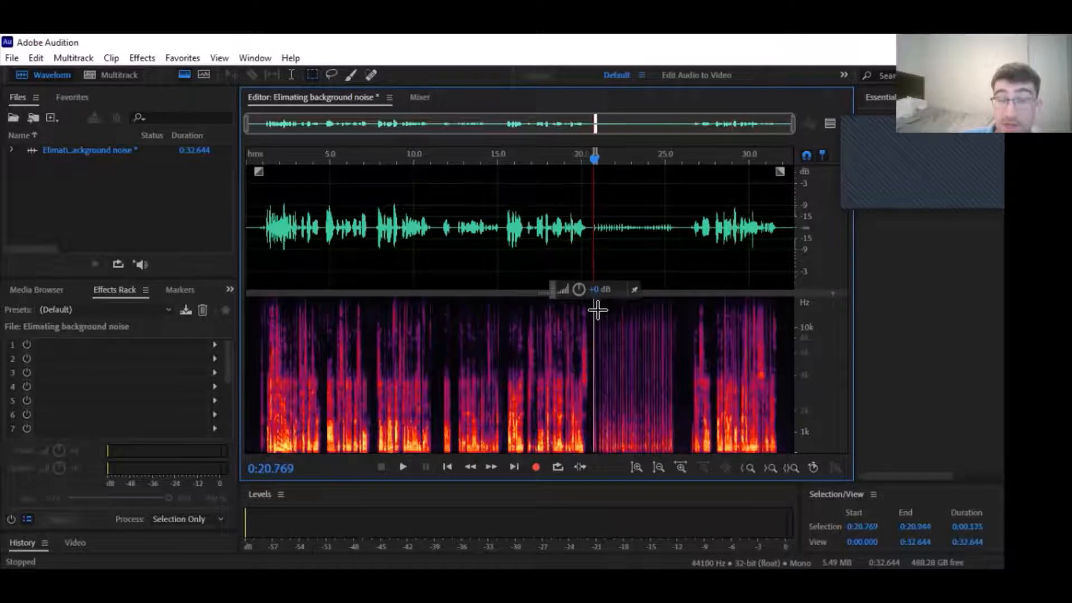
pyautogui.moveTo(593, 396); pyautogui.dragTo(677, 456)
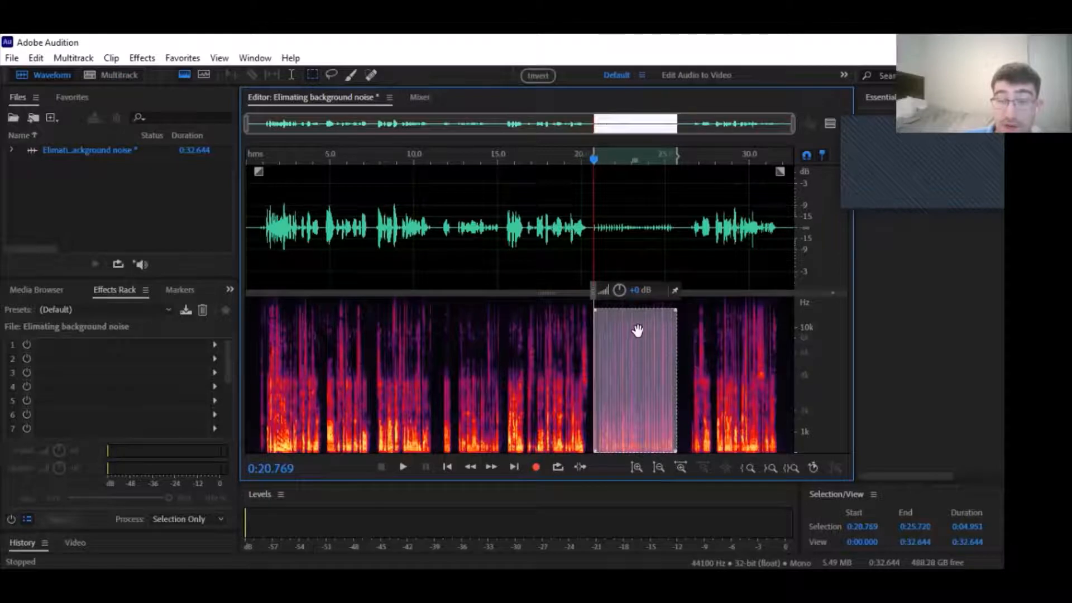
pyautogui.press('Delete')
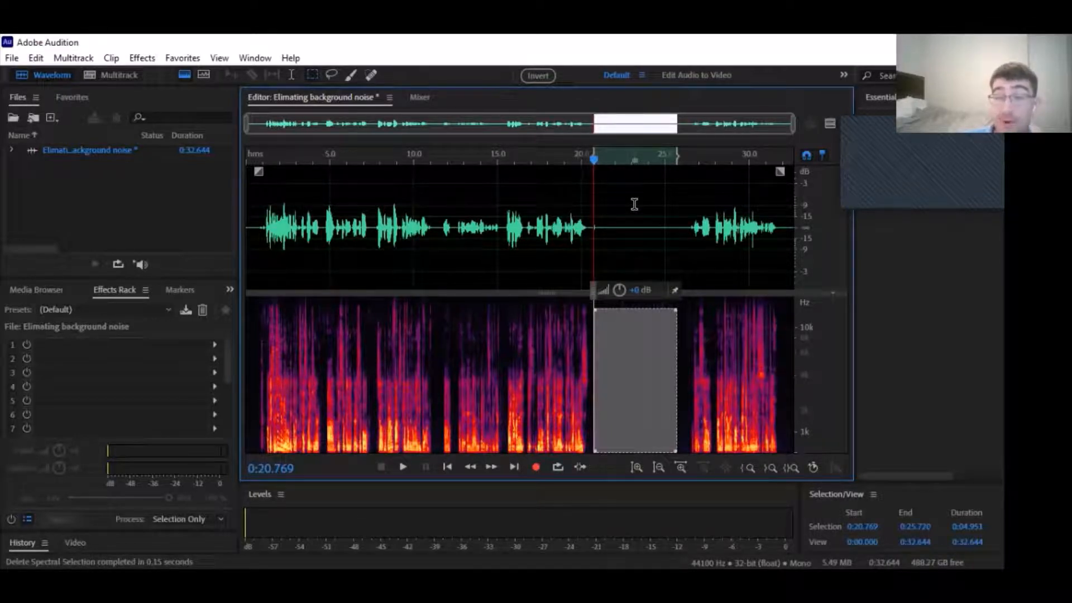
pyautogui.click(686, 196)
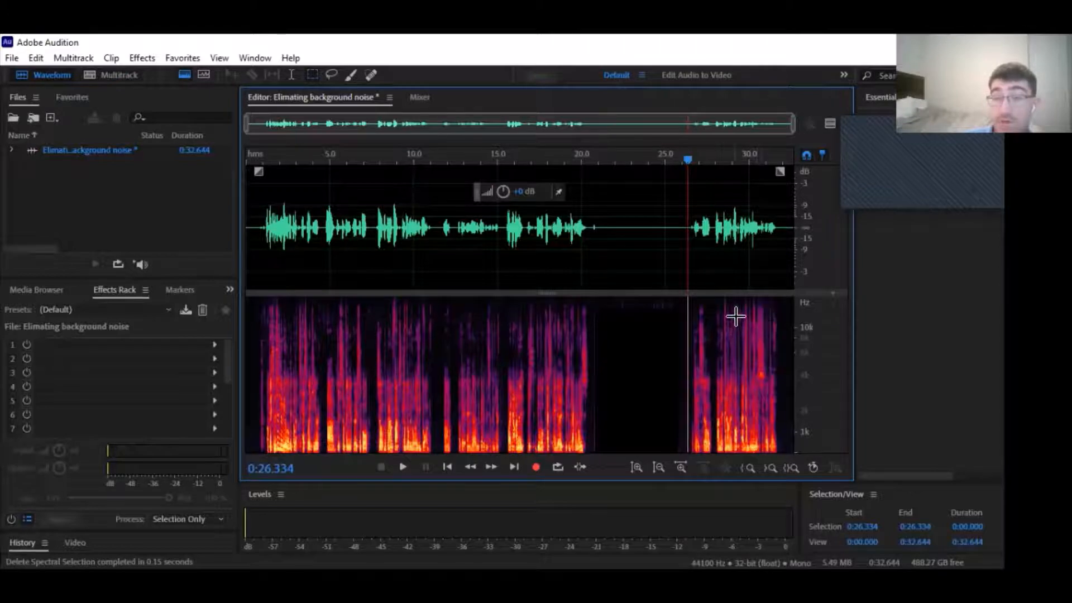
pyautogui.click(402, 468)
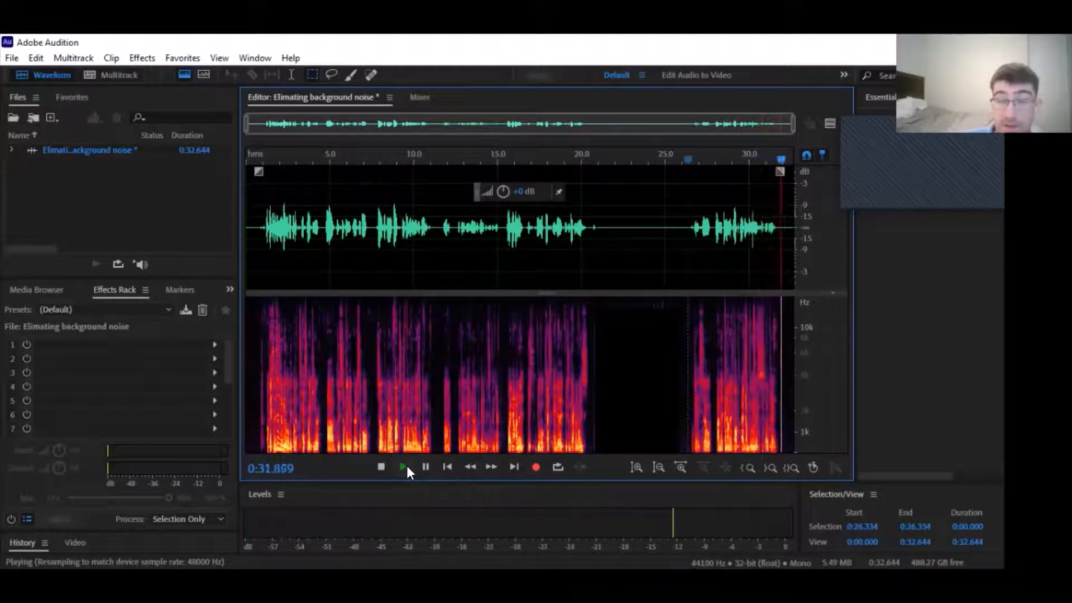
# - Erase the upper frequencies of the final speech section from about 26.2 seconds to the end, and play the result
pyautogui.click(687, 301)
pyautogui.moveTo(688, 301); pyautogui.dragTo(791, 374)
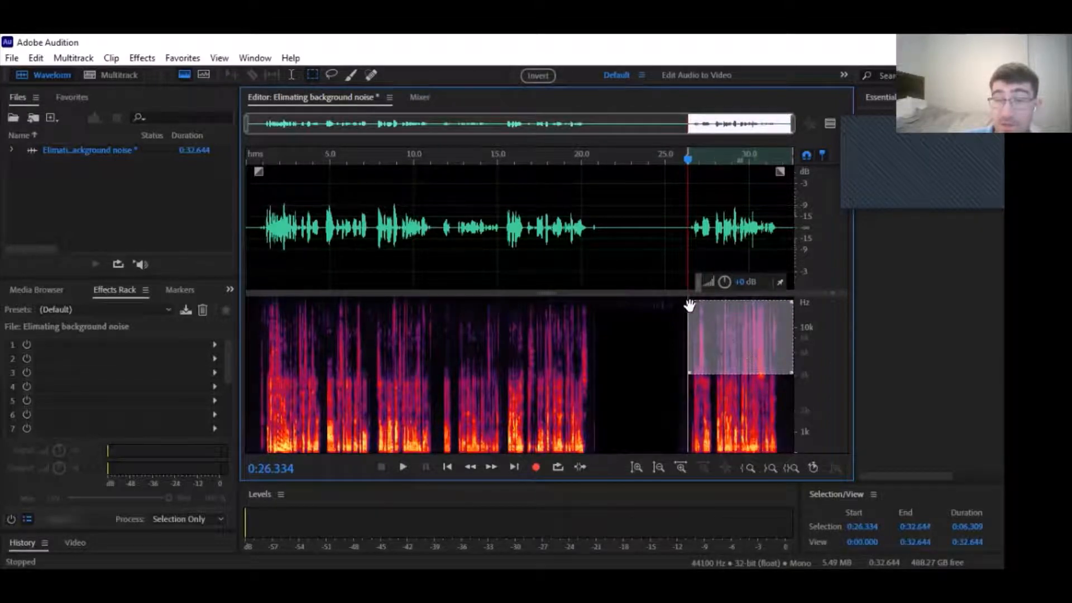
pyautogui.moveTo(732, 323); pyautogui.dragTo(746, 324)
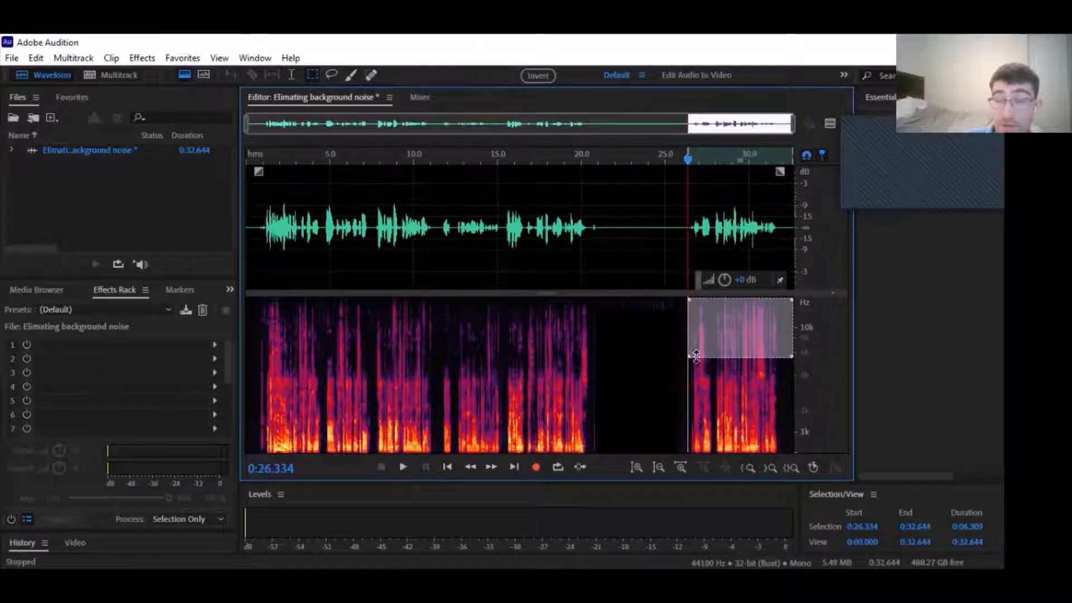
pyautogui.moveTo(692, 355); pyautogui.dragTo(689, 369)
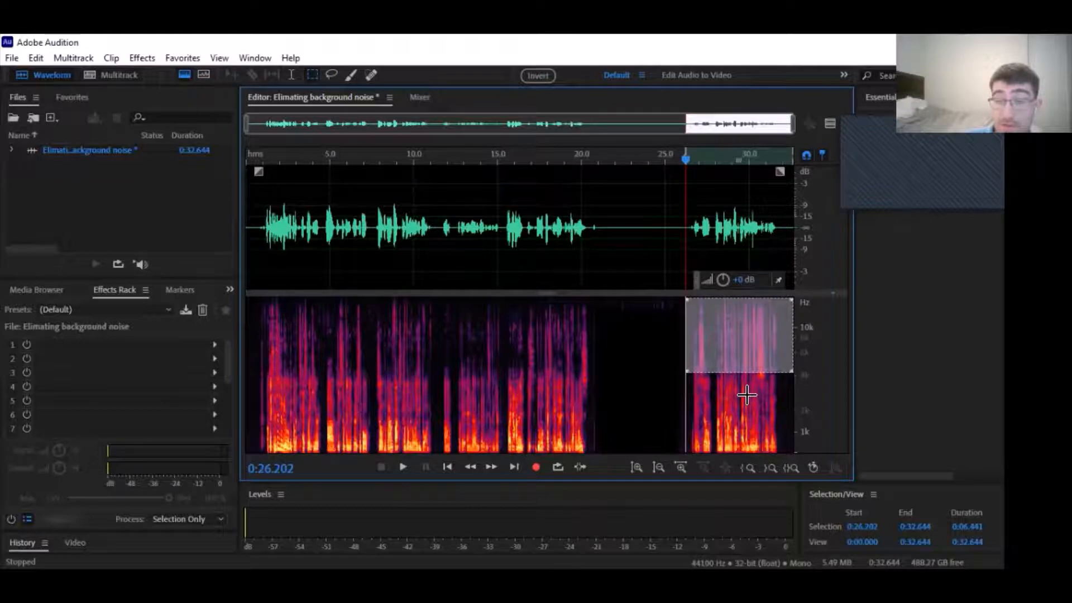
pyautogui.press('Delete')
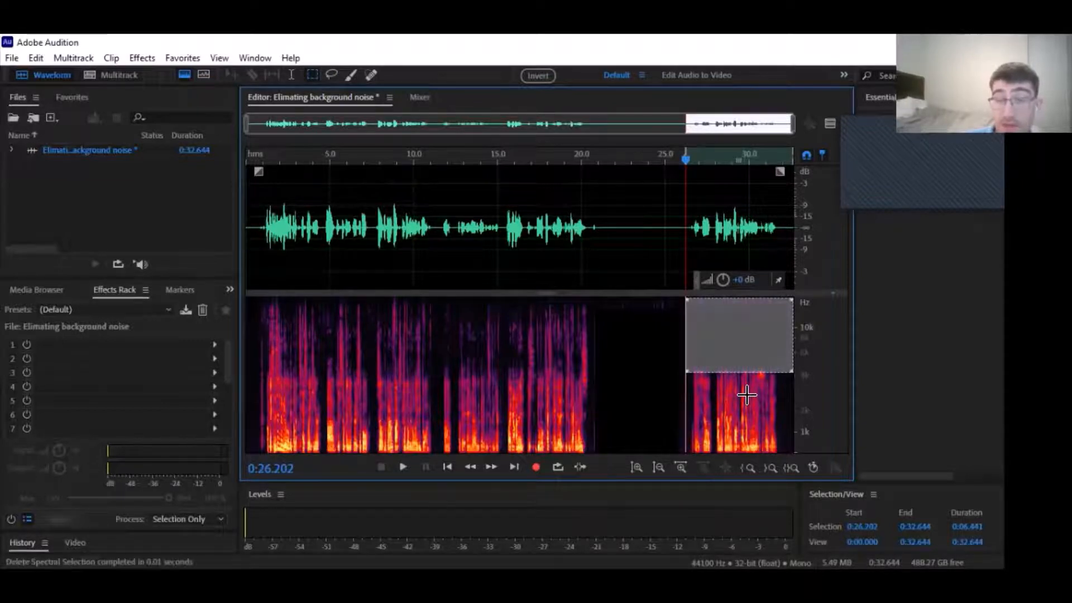
pyautogui.click(646, 334)
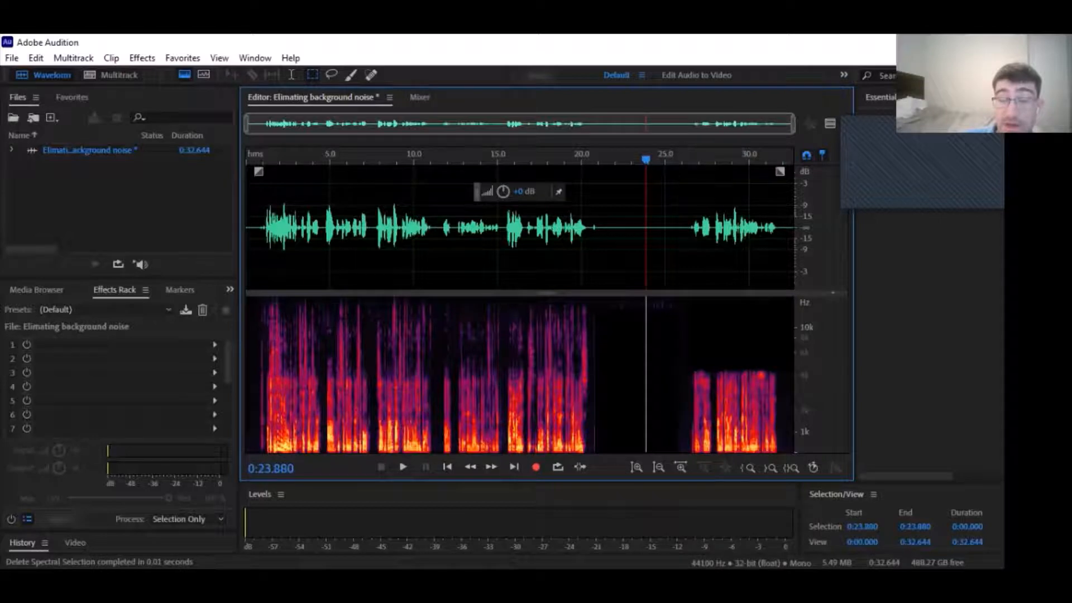
pyautogui.click(402, 468)
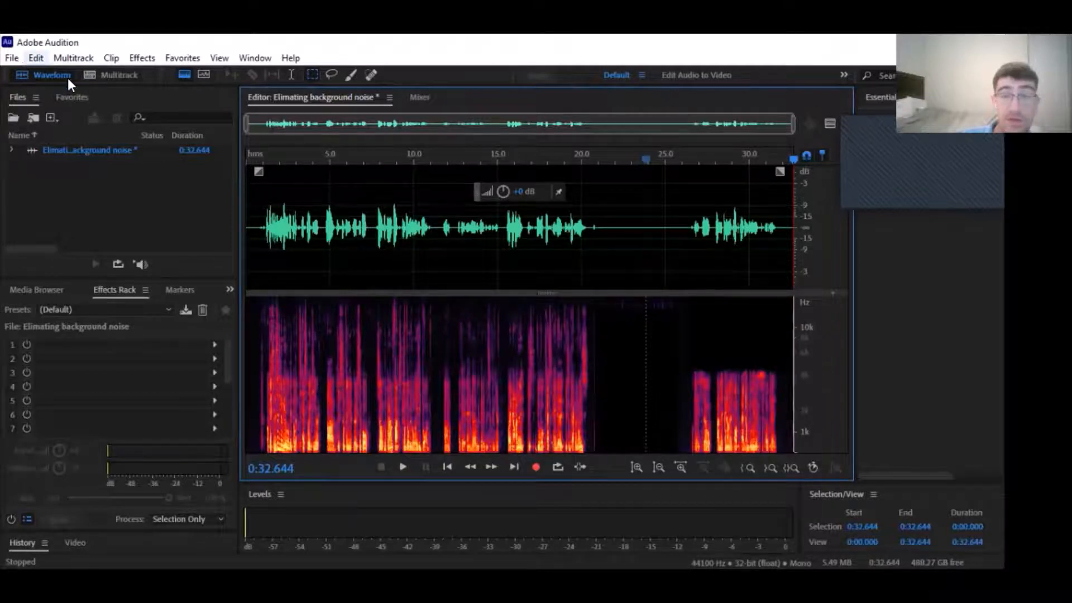
# - Undo the high-frequency deletion and play the final speech section for comparison
pyautogui.hotkey('alt', 'e')
pyautogui.press('Return')
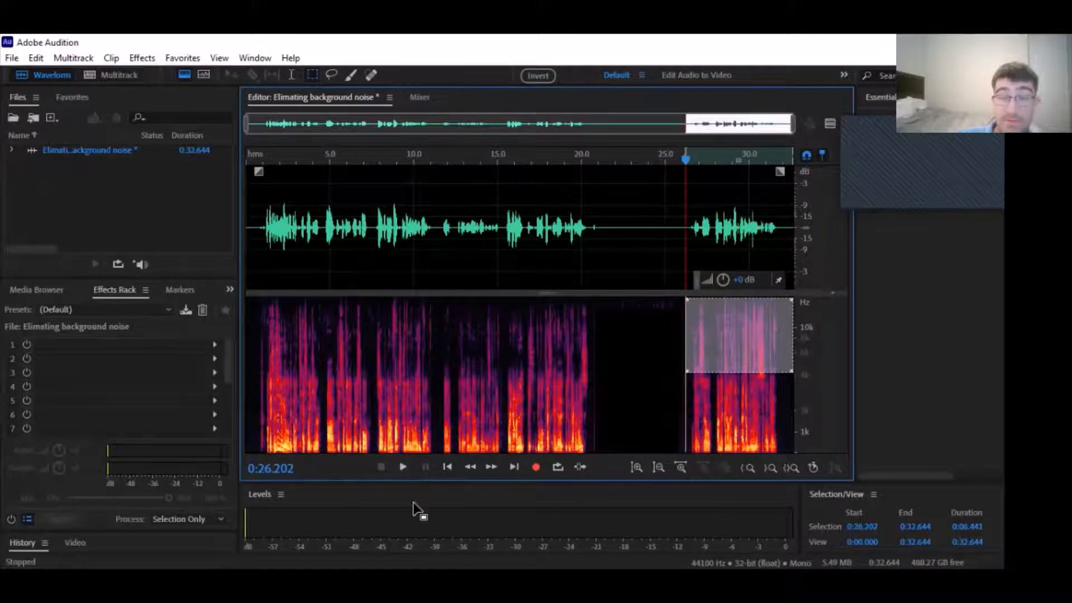
pyautogui.click(402, 467)
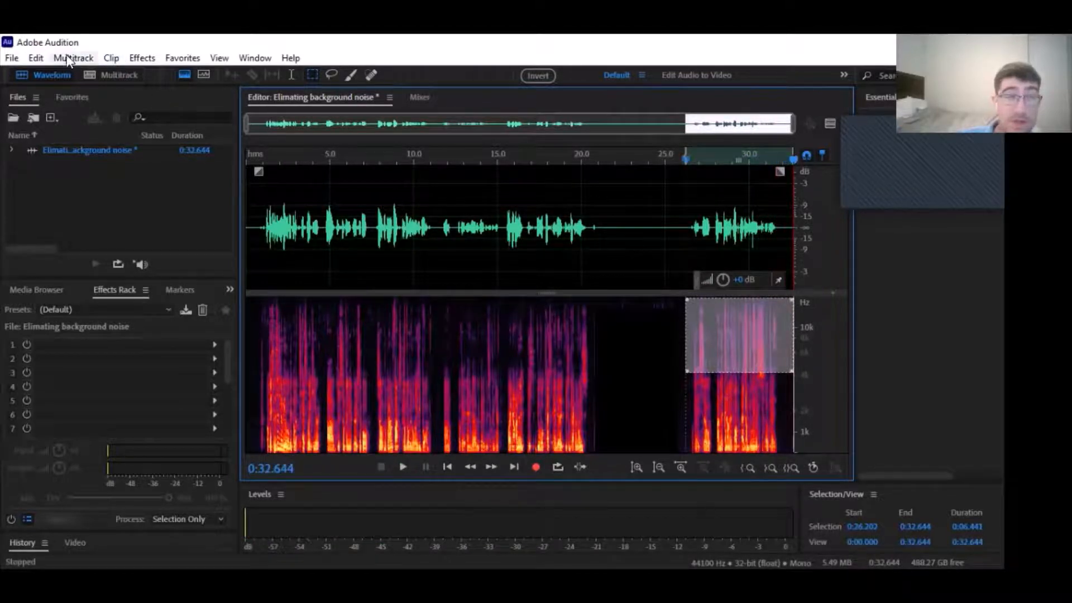
pyautogui.click(638, 362)
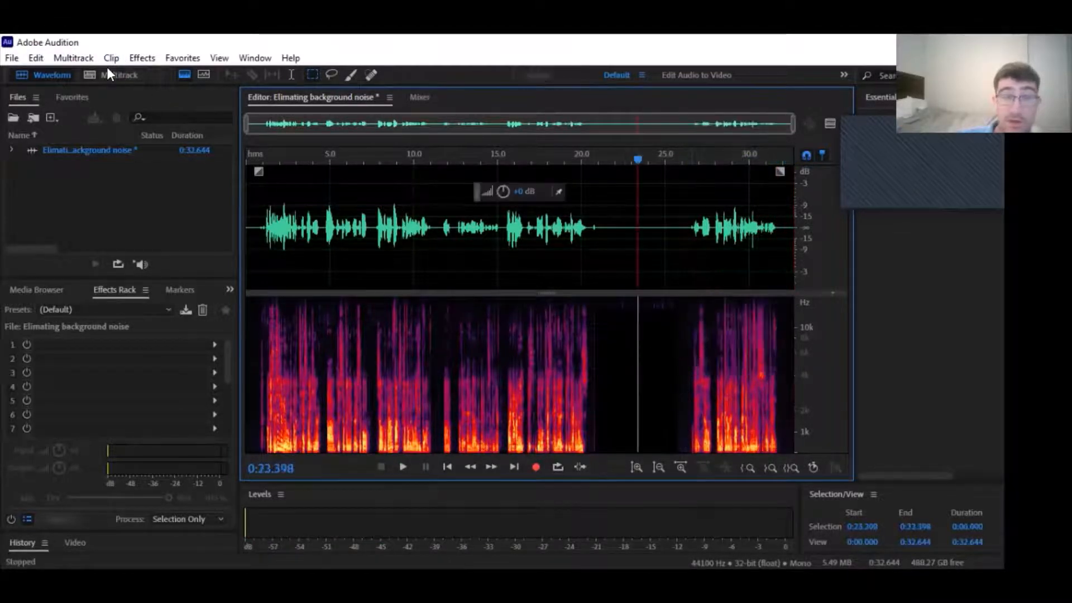
pyautogui.click(682, 211)
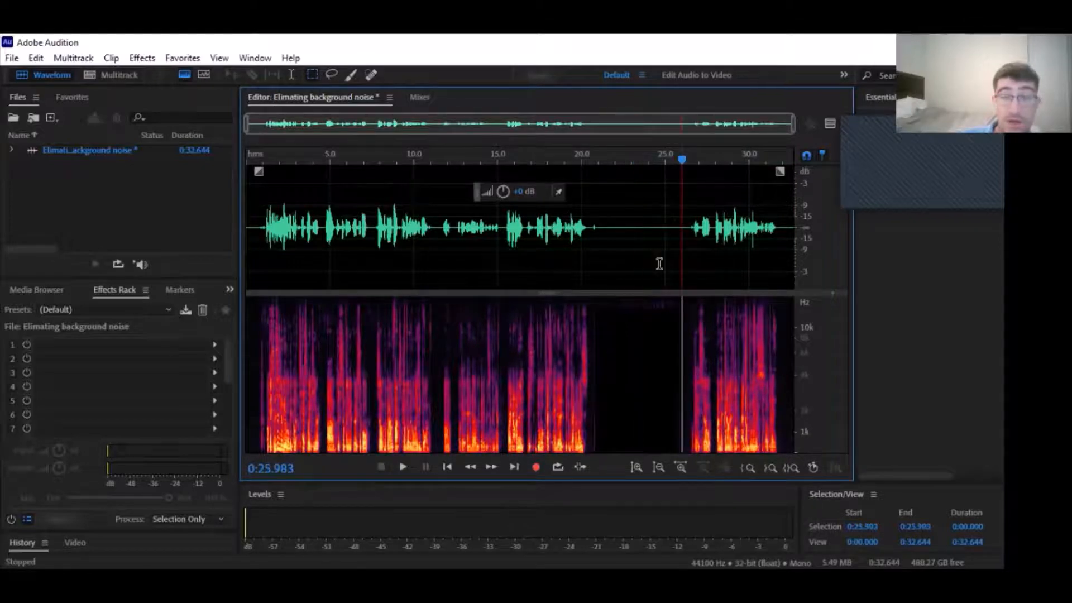
pyautogui.click(401, 467)
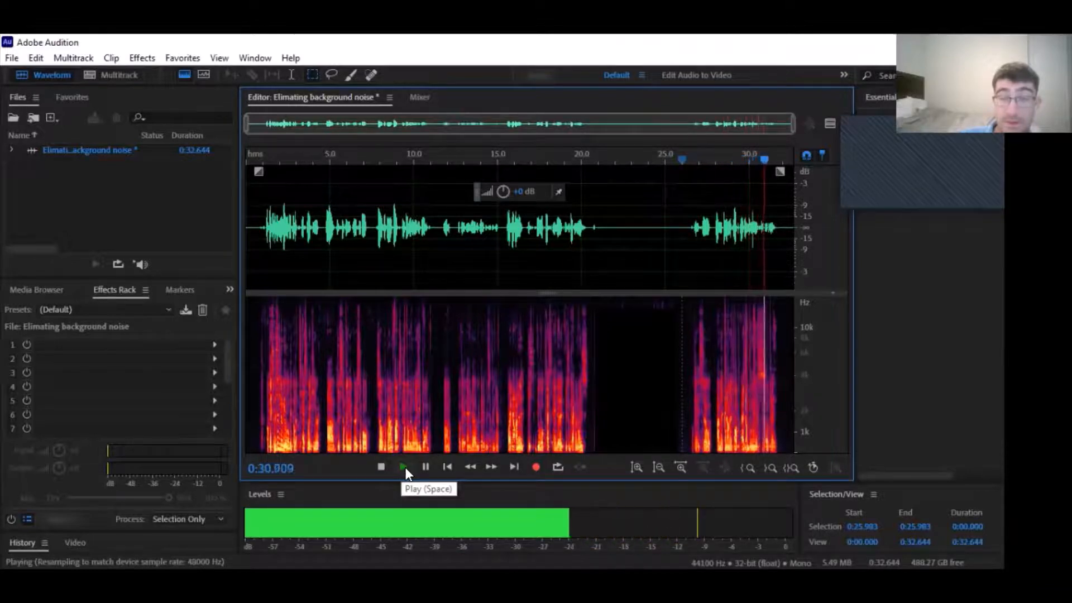
# - Redo the Silence Frequencies edit and play the recording from 25 seconds
pyautogui.click(36, 58)
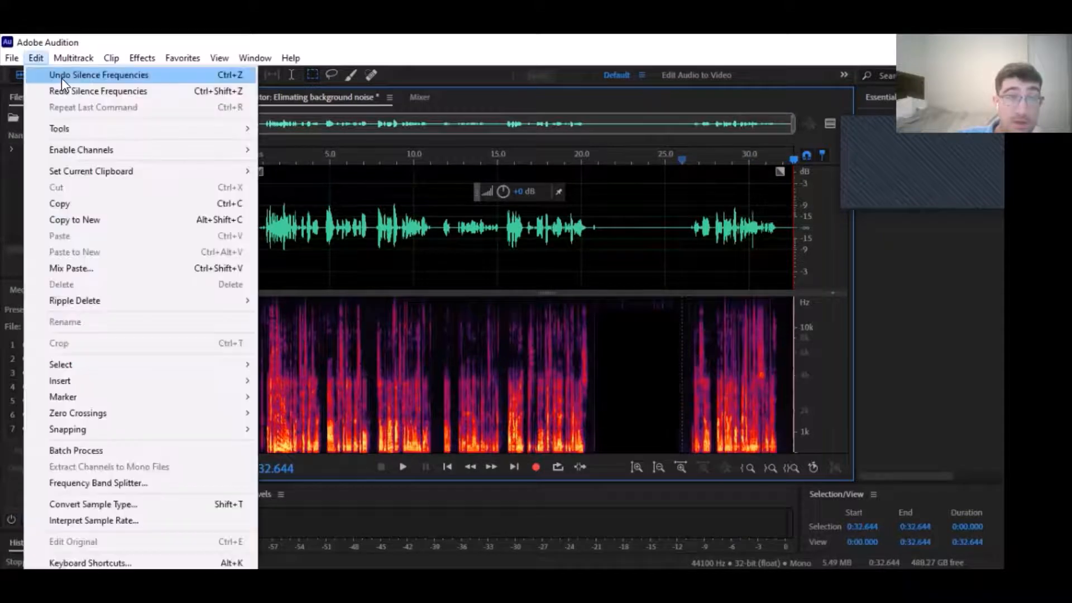
pyautogui.click(74, 93)
pyautogui.click(664, 327)
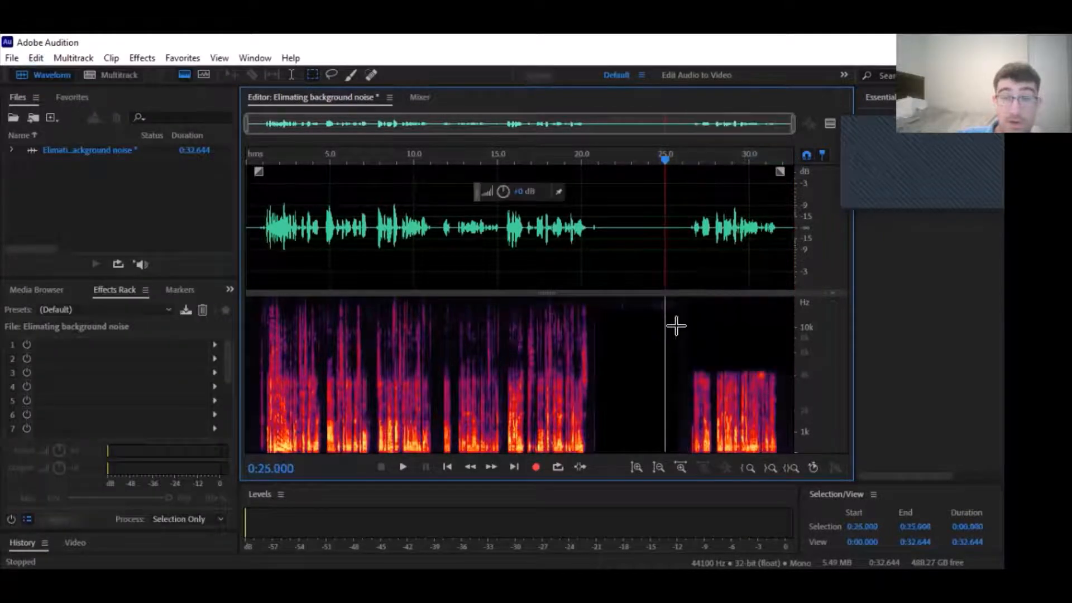
pyautogui.click(403, 467)
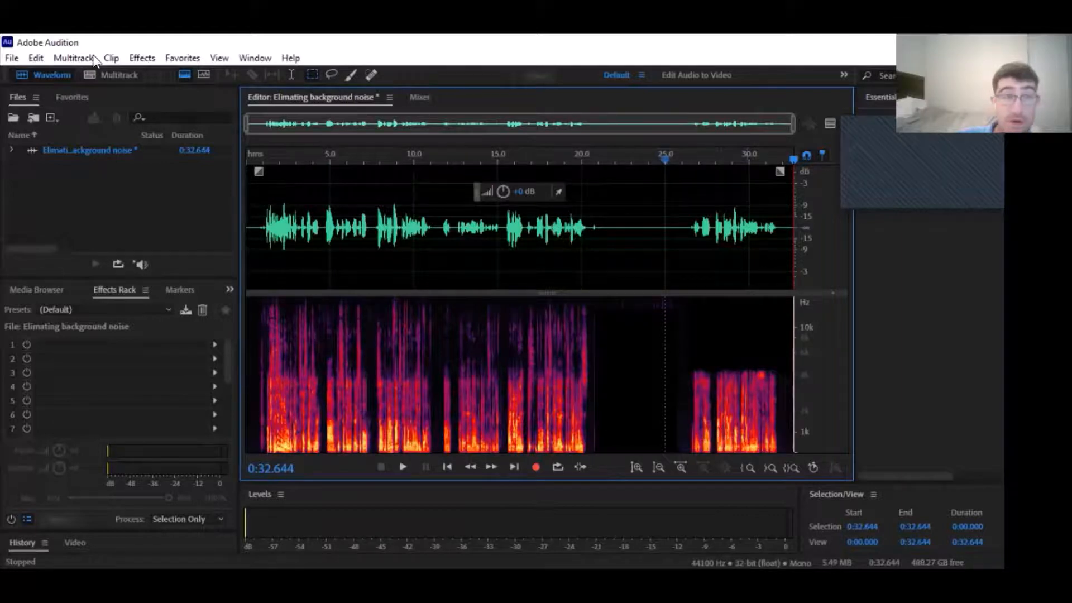
# - Undo the Silence Frequencies edit on the final speech section and place the playhead at 25 seconds
pyautogui.click(35, 59)
pyautogui.click(46, 75)
pyautogui.click(666, 355)
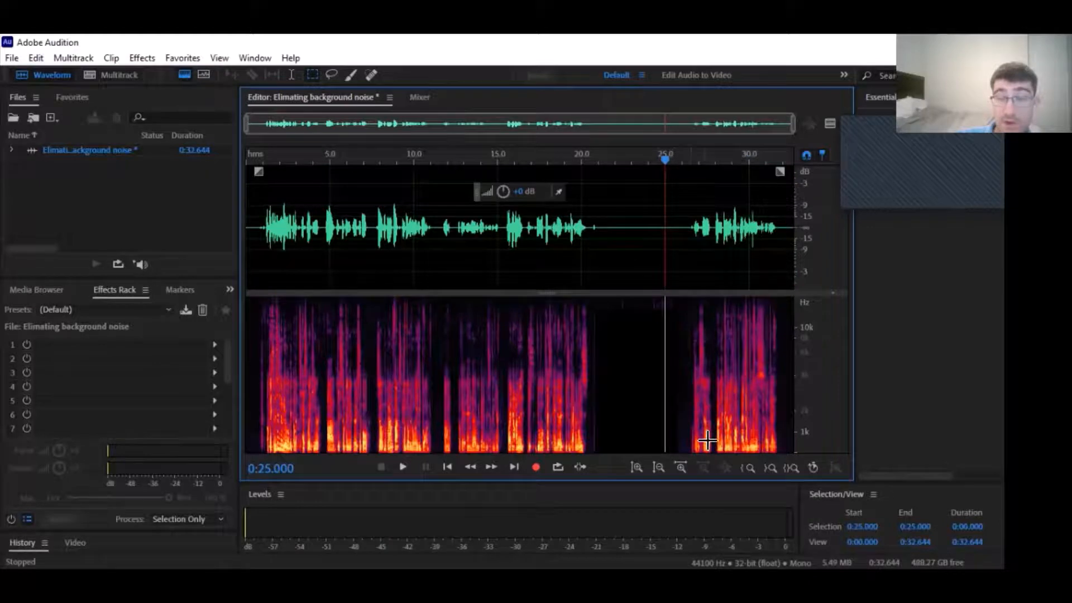
# - Erase the frequencies below about 2 kHz in the final speech section, from about 26.6 seconds to the end
pyautogui.moveTo(700, 422); pyautogui.dragTo(771, 419)
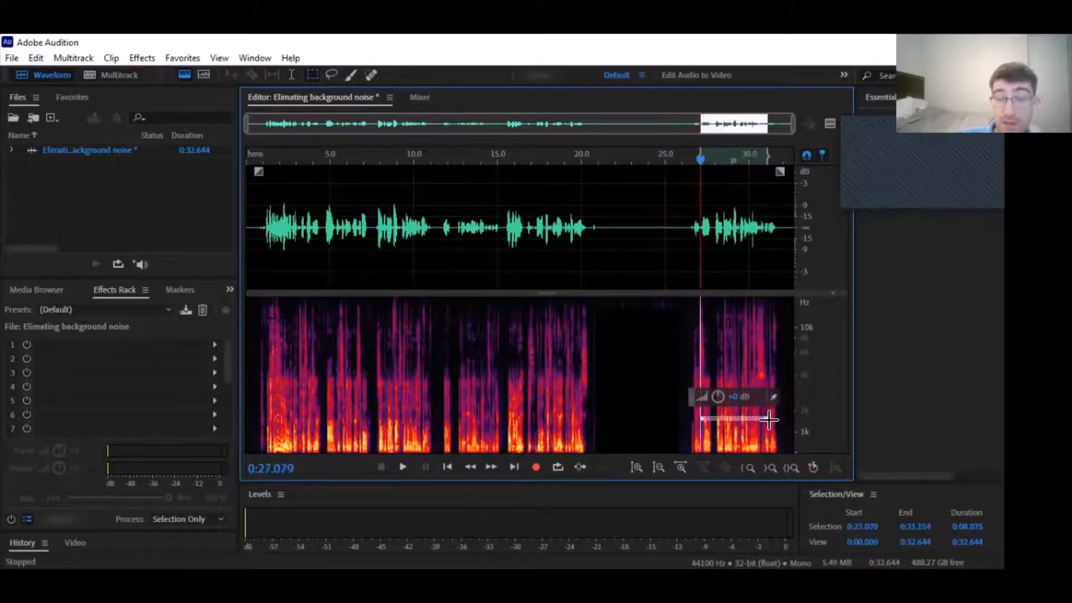
pyautogui.moveTo(653, 428); pyautogui.dragTo(791, 455)
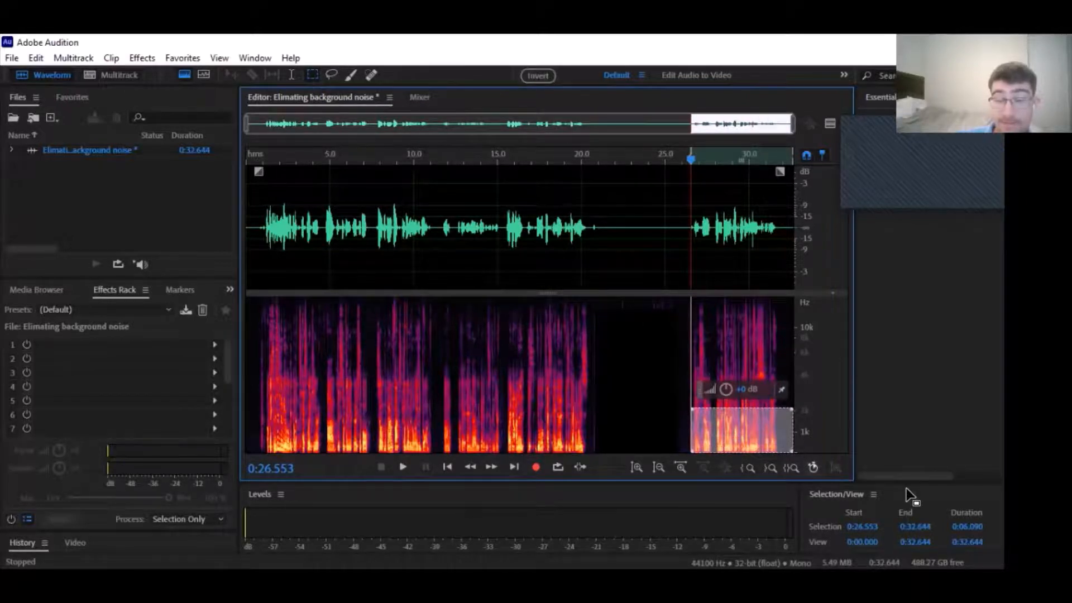
pyautogui.press('Delete')
pyautogui.click(657, 330)
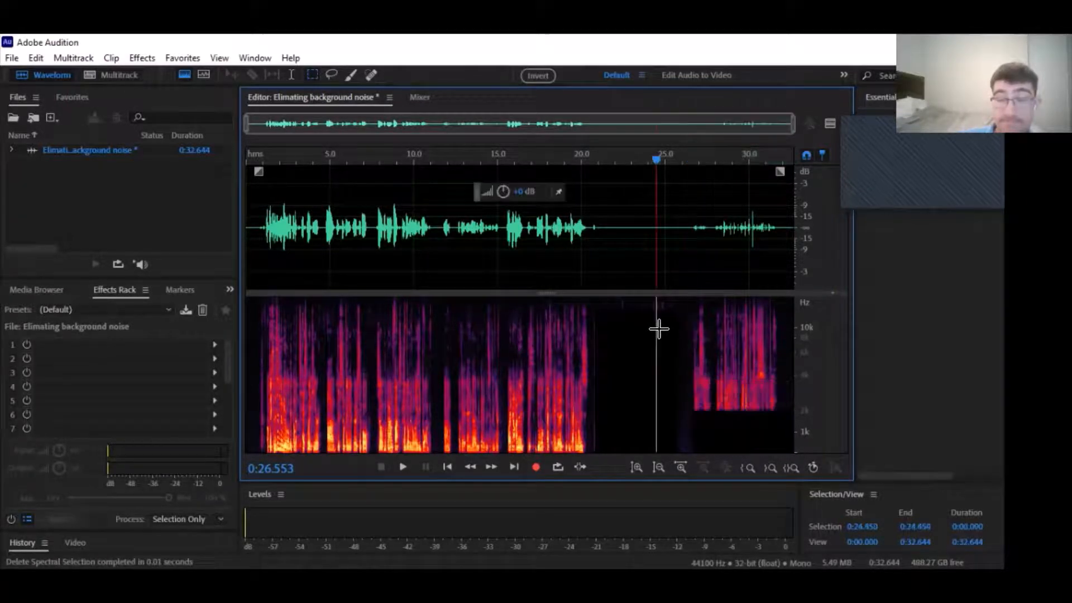
# - Play the recording from about 24.5 seconds and undo the low-frequency deletion
pyautogui.click(403, 468)
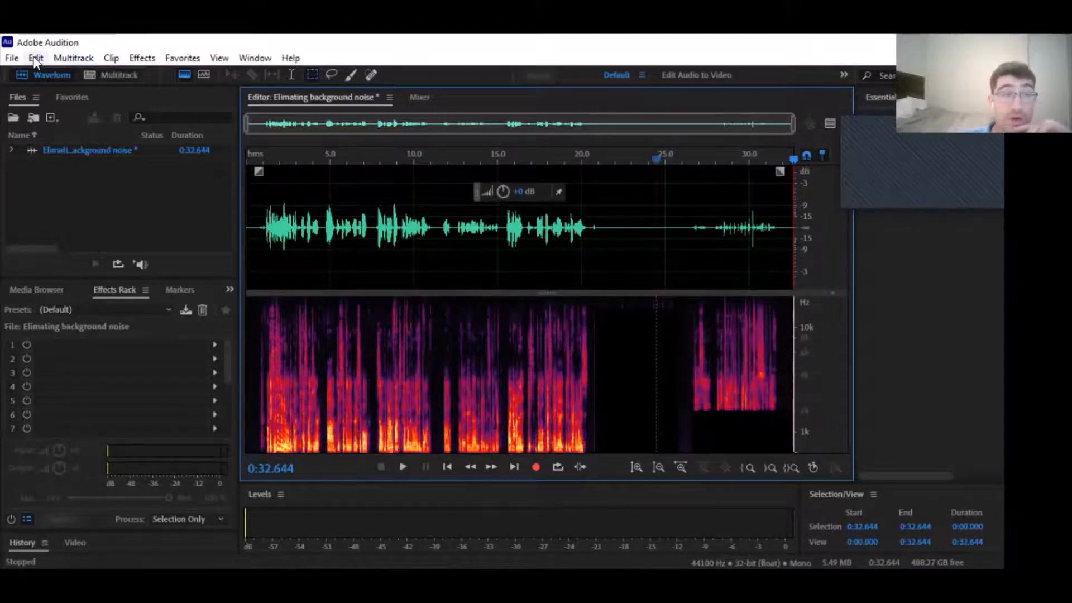
pyautogui.hotkey('ctrl', 'z')
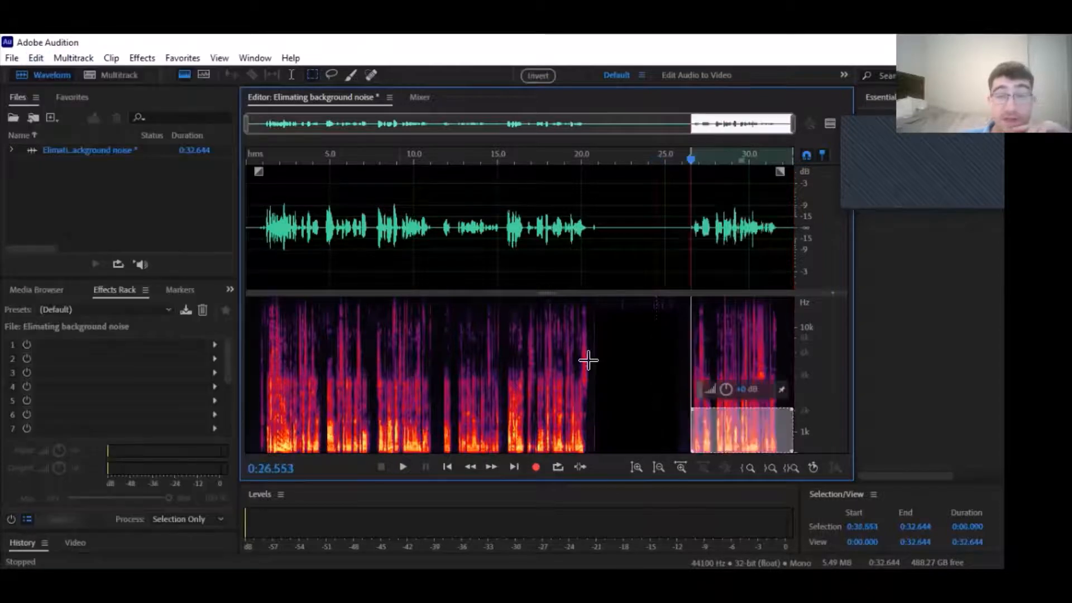
pyautogui.click(619, 397)
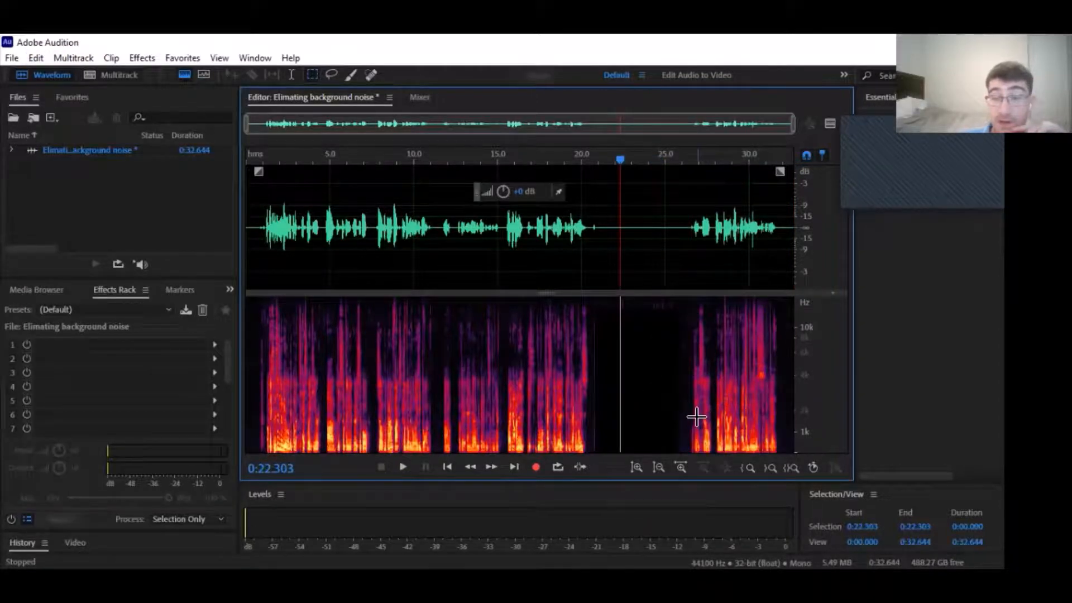
# - Erase everything above roughly 1.5 kHz from about 26.4 seconds to the end, and place the playhead at about 25.7 seconds
pyautogui.moveTo(695, 419); pyautogui.dragTo(794, 300)
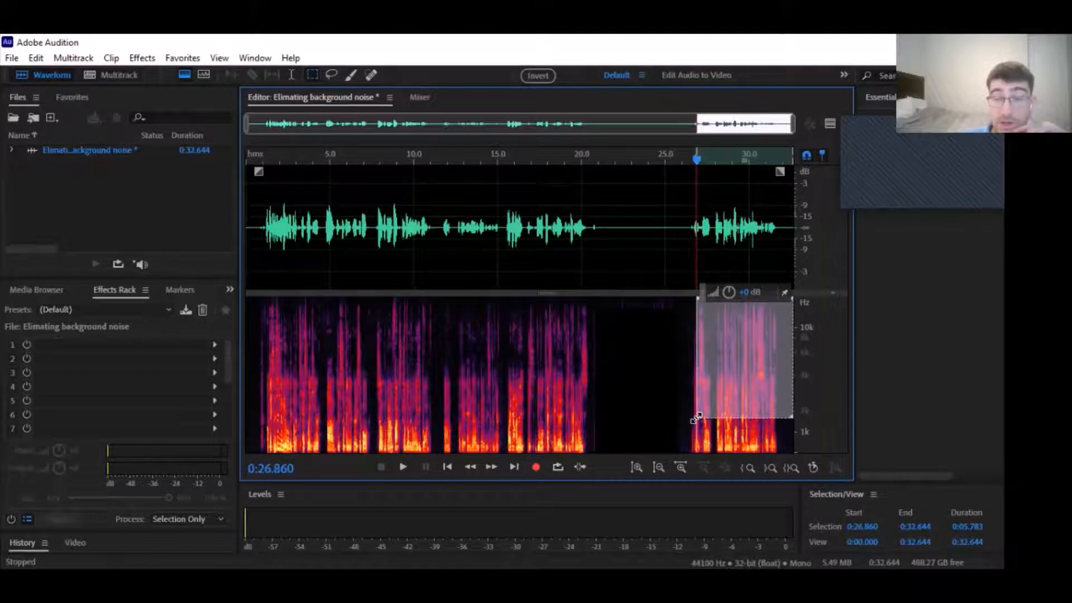
pyautogui.moveTo(697, 417); pyautogui.dragTo(690, 421)
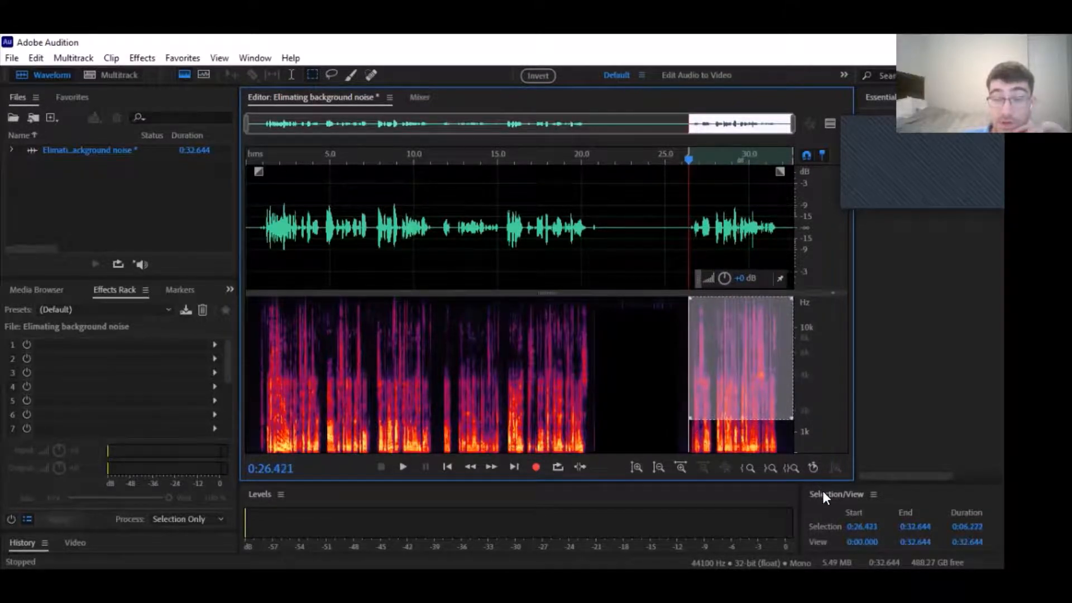
pyautogui.press('Delete')
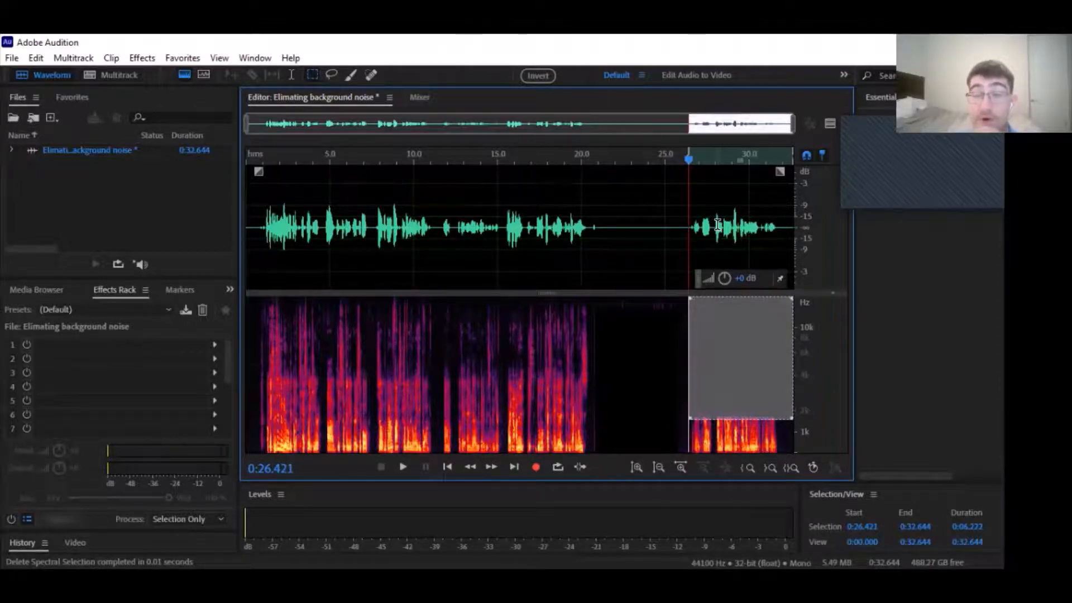
pyautogui.moveTo(687, 160); pyautogui.dragTo(665, 164)
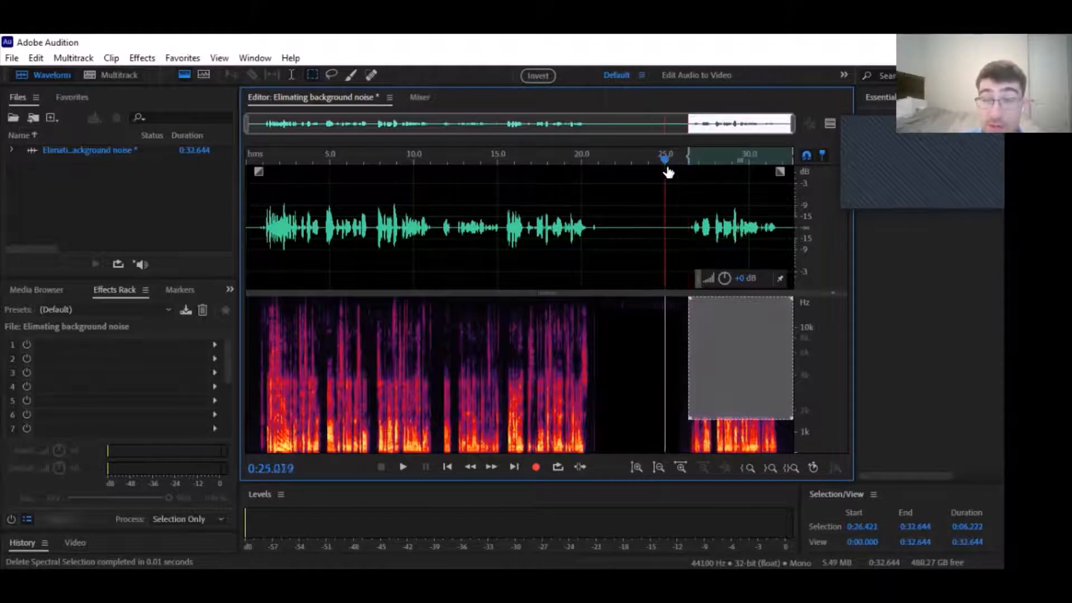
pyautogui.click(677, 433)
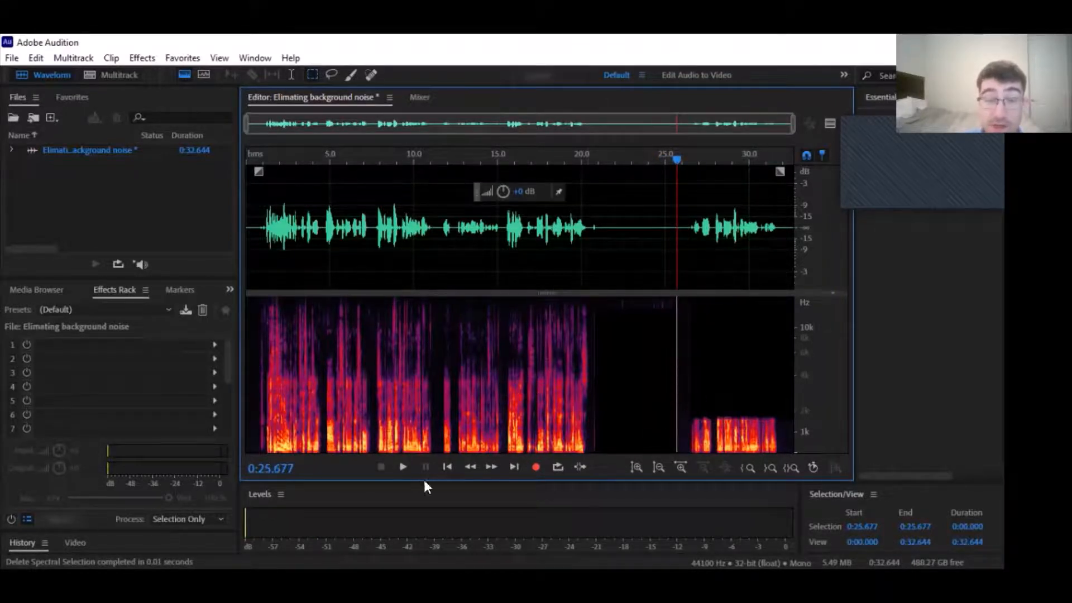
# - Play the final speech section with only its low frequencies left, and undo the Silence Frequencies edit
pyautogui.click(402, 464)
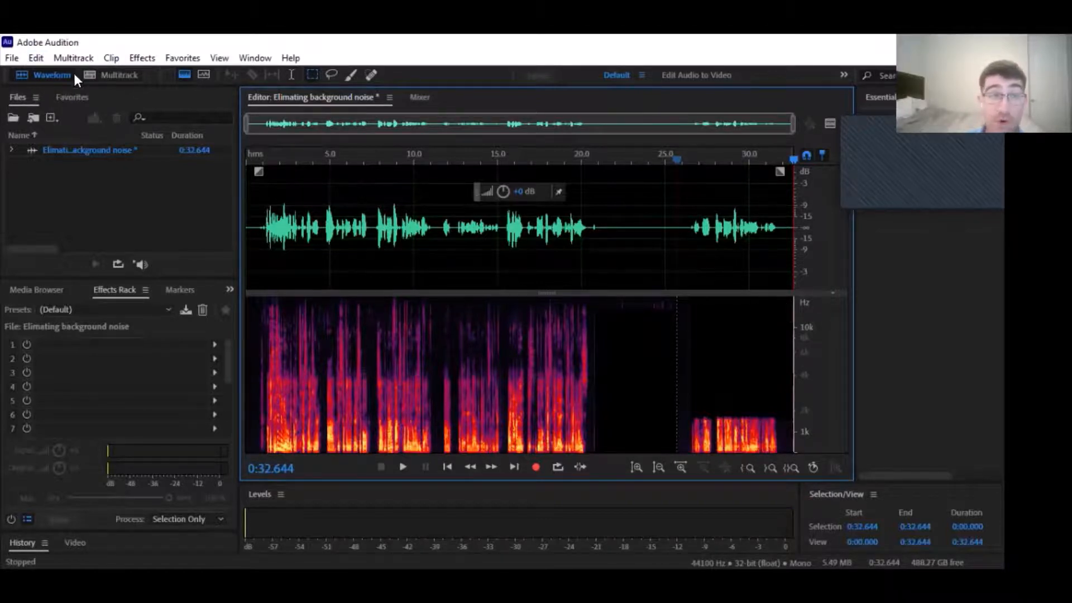
pyautogui.click(35, 59)
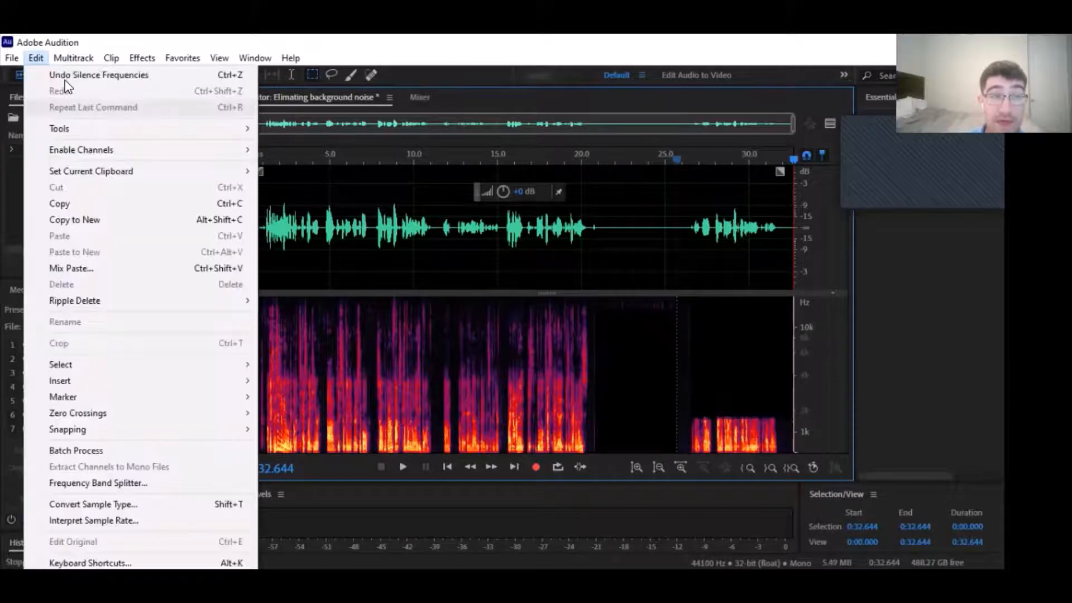
pyautogui.click(99, 75)
pyautogui.click(629, 363)
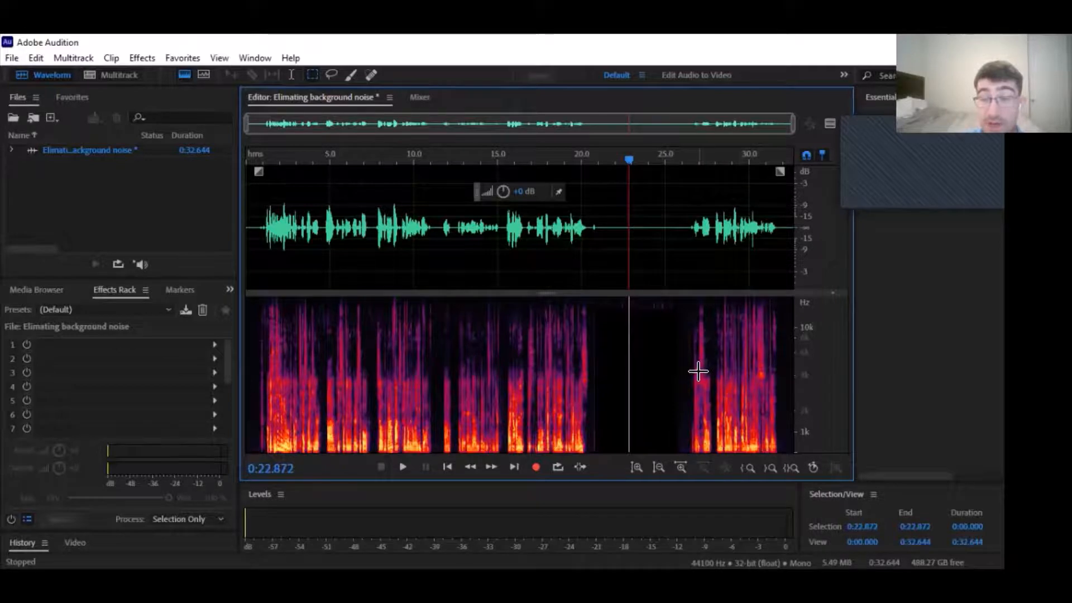
# - Erase the middle frequency band, roughly 1.5 to 4 kHz, of the final speech section from about 26.7 to 31.7 seconds
pyautogui.moveTo(697, 366); pyautogui.dragTo(773, 377)
pyautogui.click(684, 387)
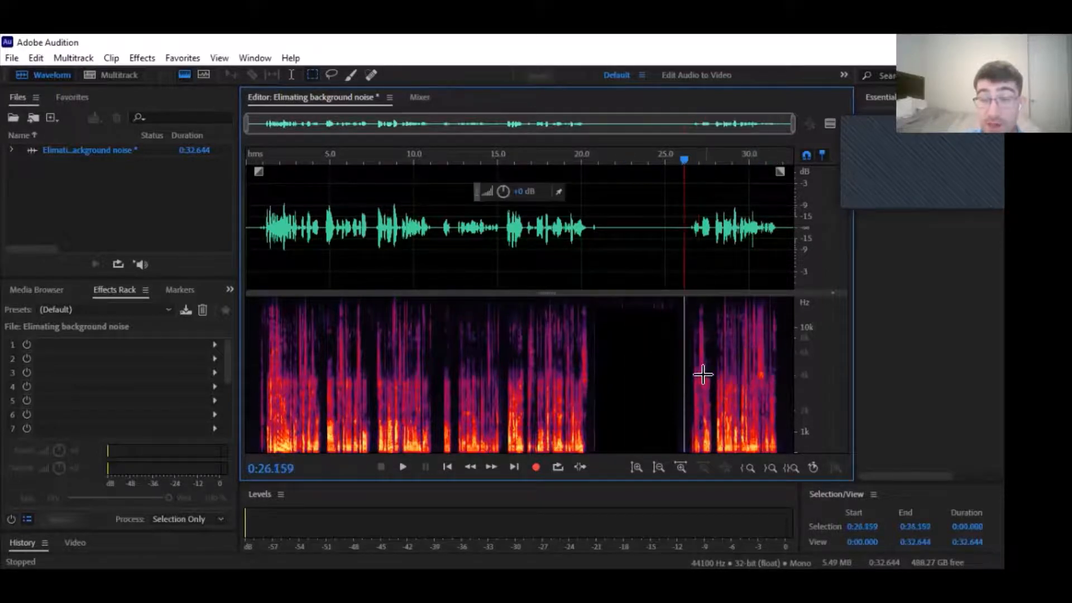
pyautogui.moveTo(695, 372); pyautogui.dragTo(778, 418)
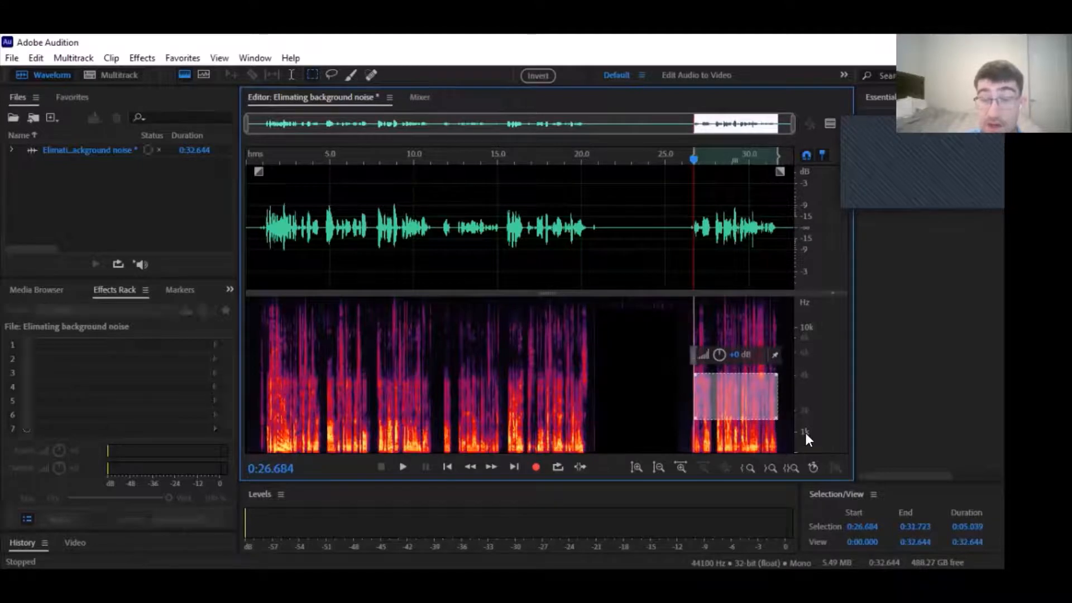
pyautogui.press('Delete')
pyautogui.click(642, 407)
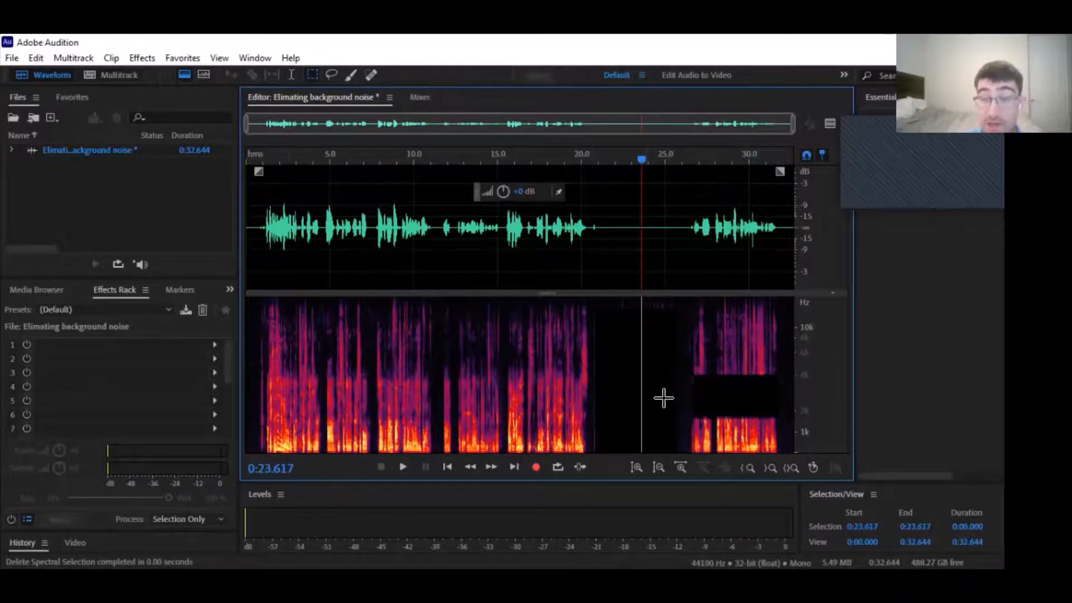
# - Play the recording from about 23.6 seconds, undo the middle-band deletion, and place the playhead at about 24.6 seconds
pyautogui.click(403, 466)
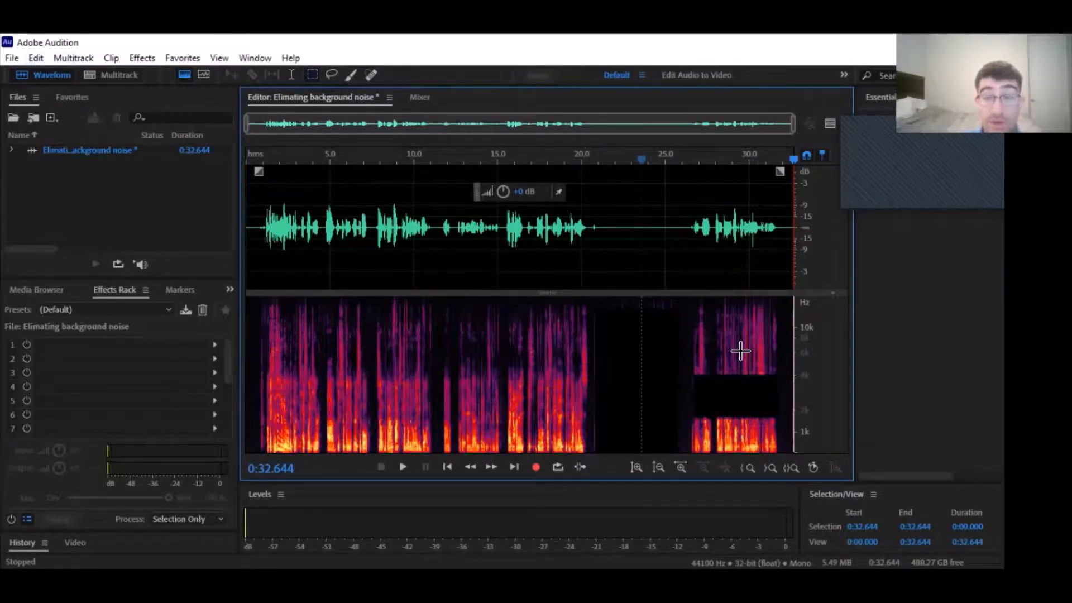
pyautogui.click(722, 310)
pyautogui.click(763, 319)
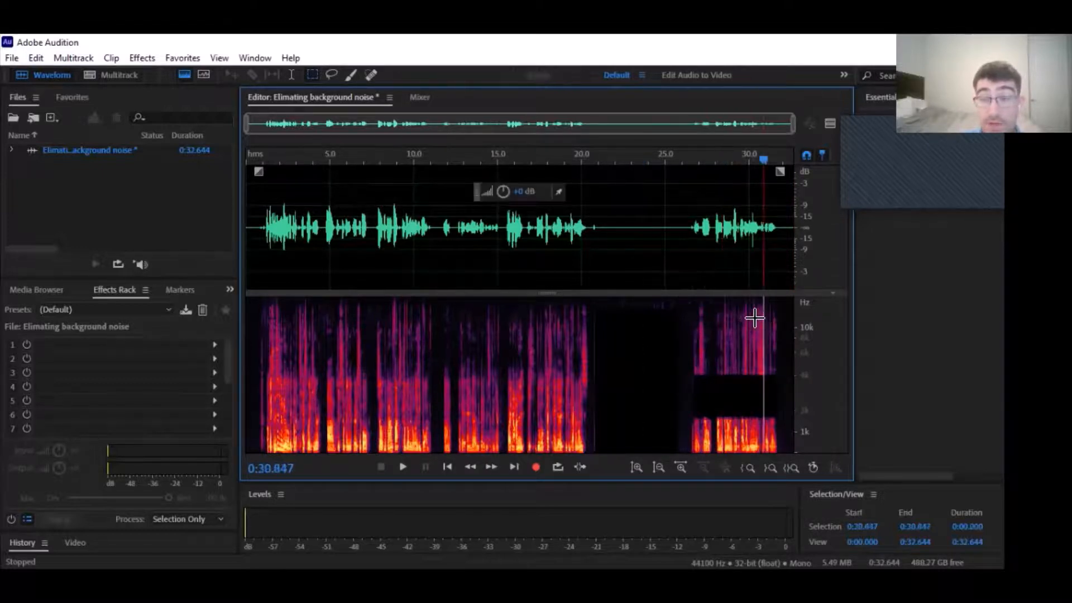
pyautogui.click(35, 58)
pyautogui.click(39, 74)
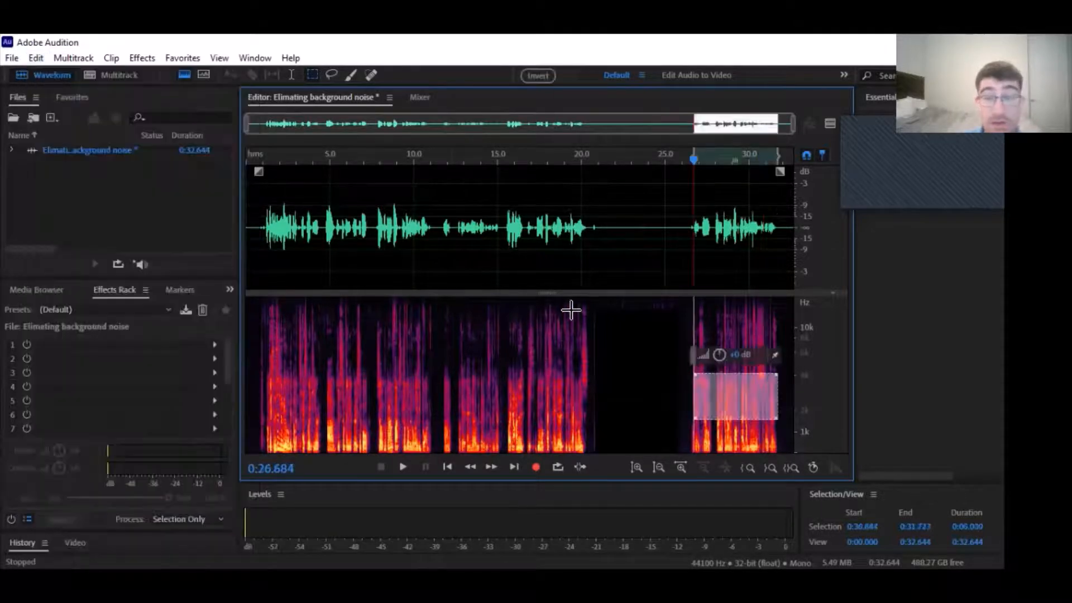
pyautogui.click(657, 330)
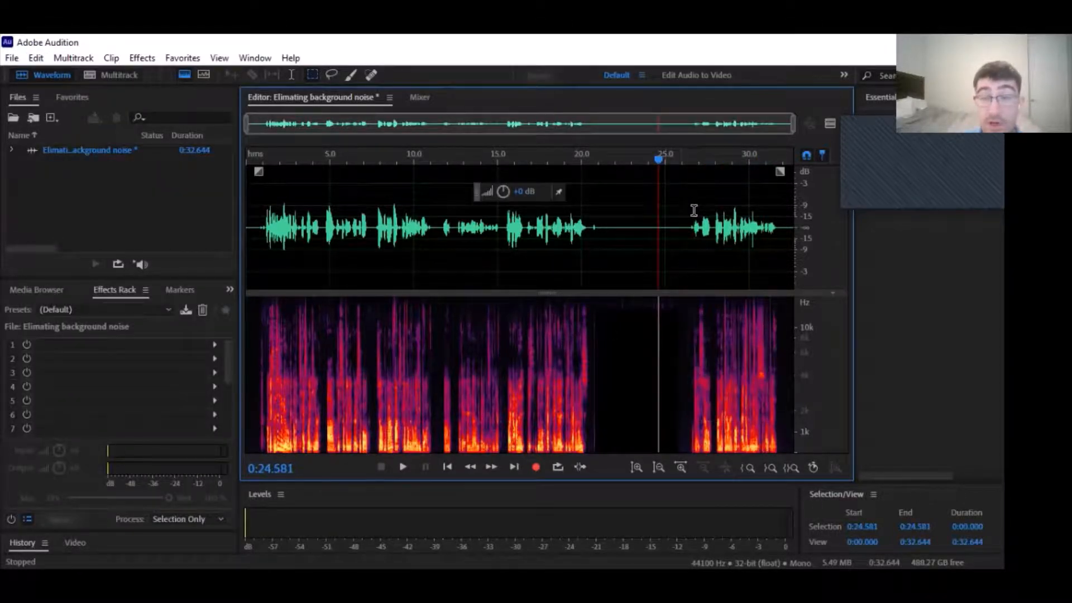
# - Play the restored final speech section, restarting from about 25.8 seconds, and stop playback near the end
pyautogui.click(400, 468)
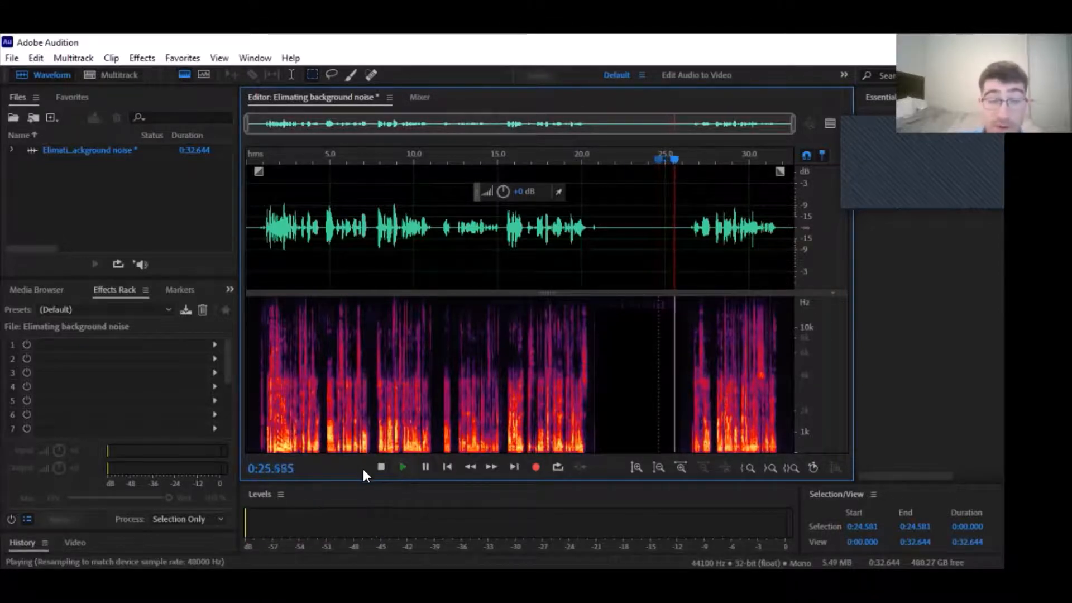
pyautogui.click(425, 467)
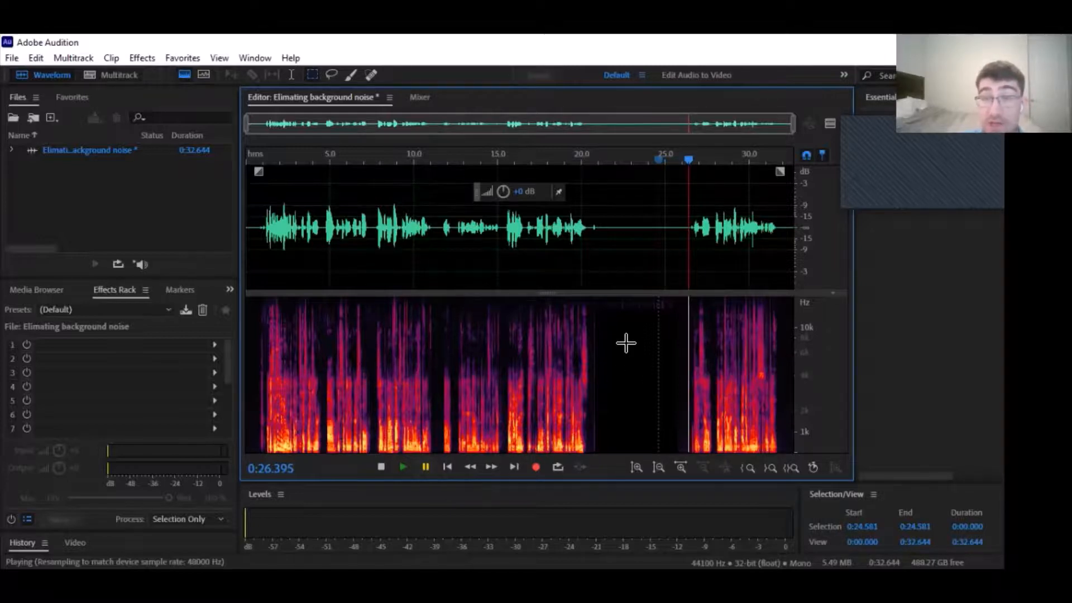
pyautogui.moveTo(695, 162); pyautogui.dragTo(681, 163)
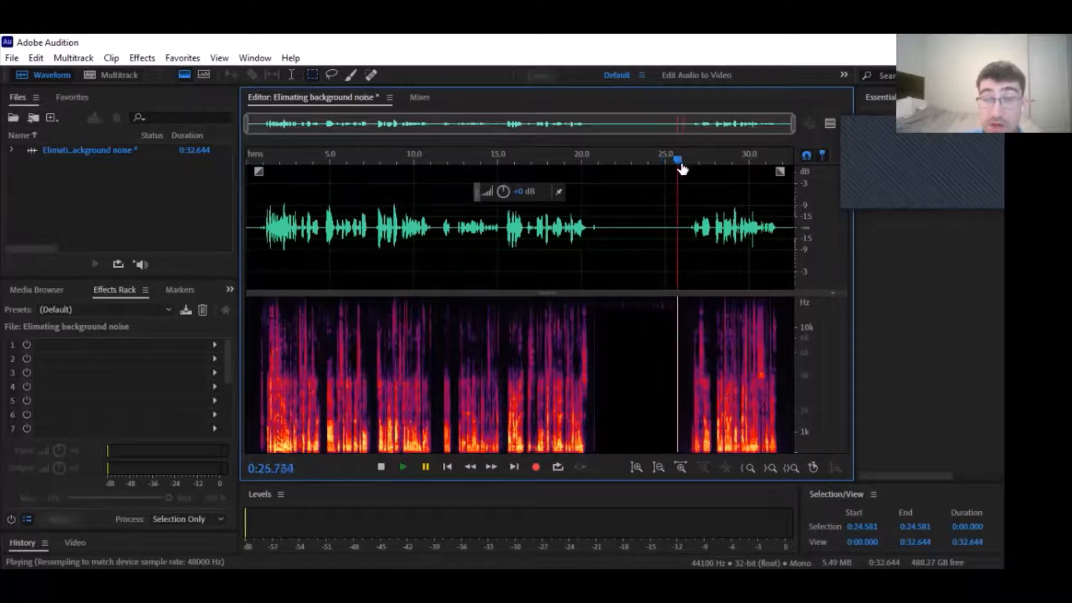
pyautogui.click(403, 464)
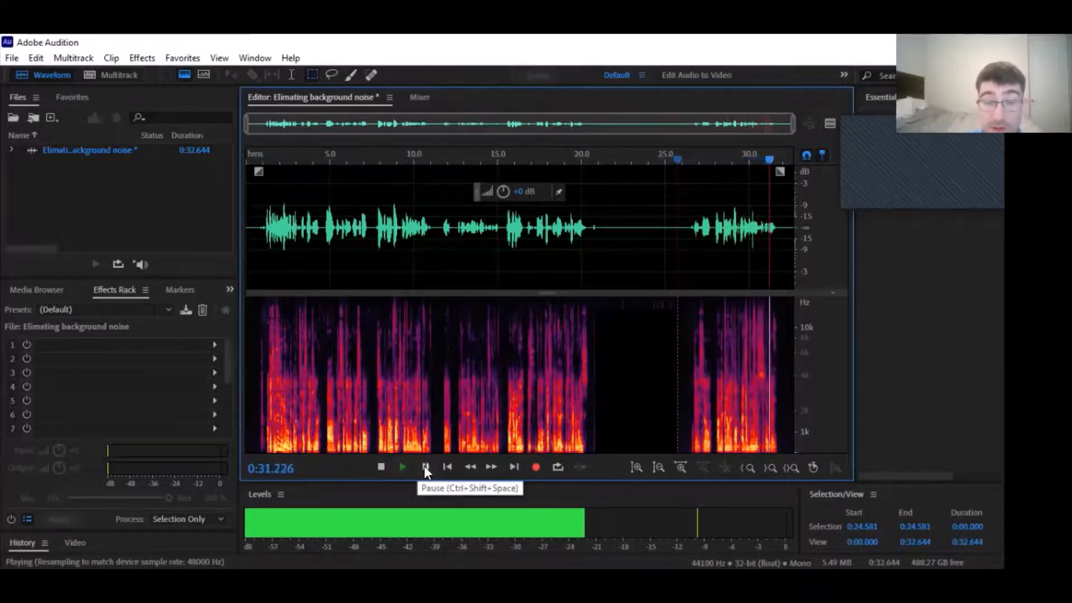
pyautogui.click(380, 466)
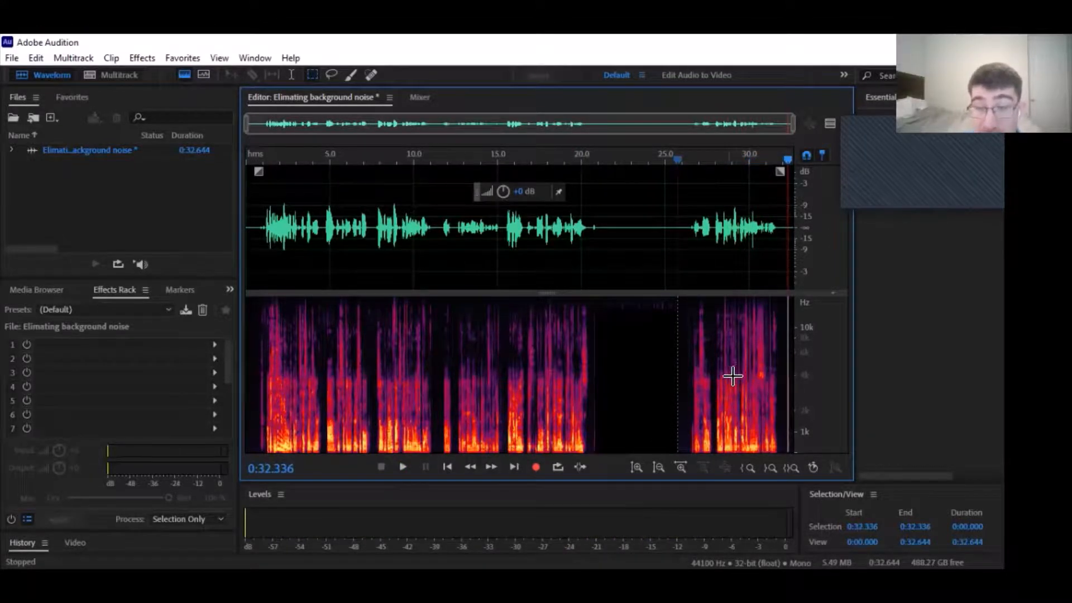
# - Erase a mid-frequency block from about 29.4 to 30.8 seconds in the final speech section, and place the playhead at about 26.2 seconds
pyautogui.moveTo(741, 377); pyautogui.dragTo(767, 429)
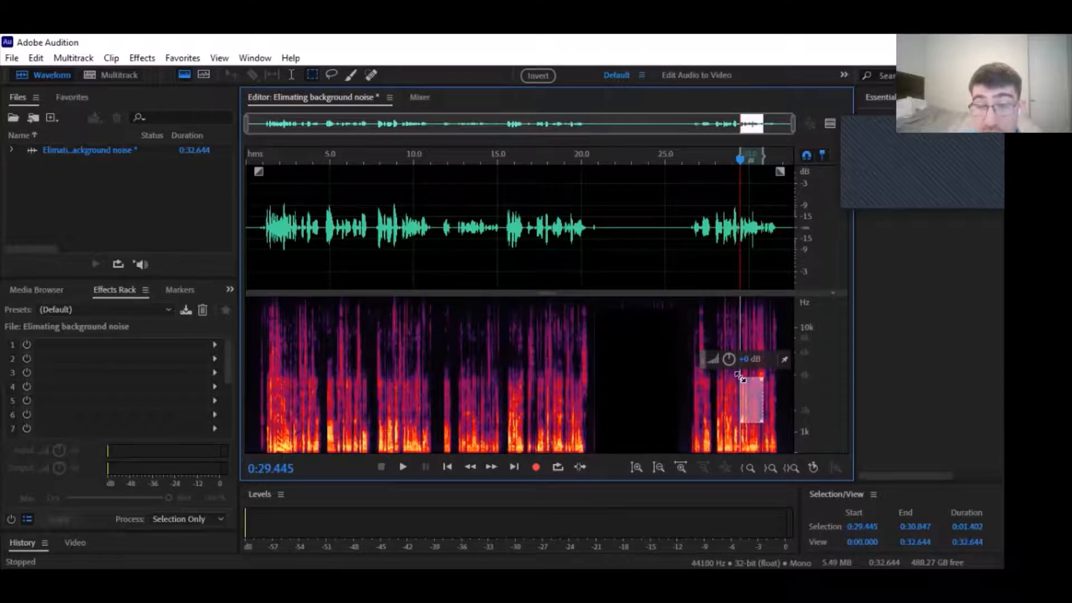
pyautogui.moveTo(740, 379); pyautogui.dragTo(739, 363)
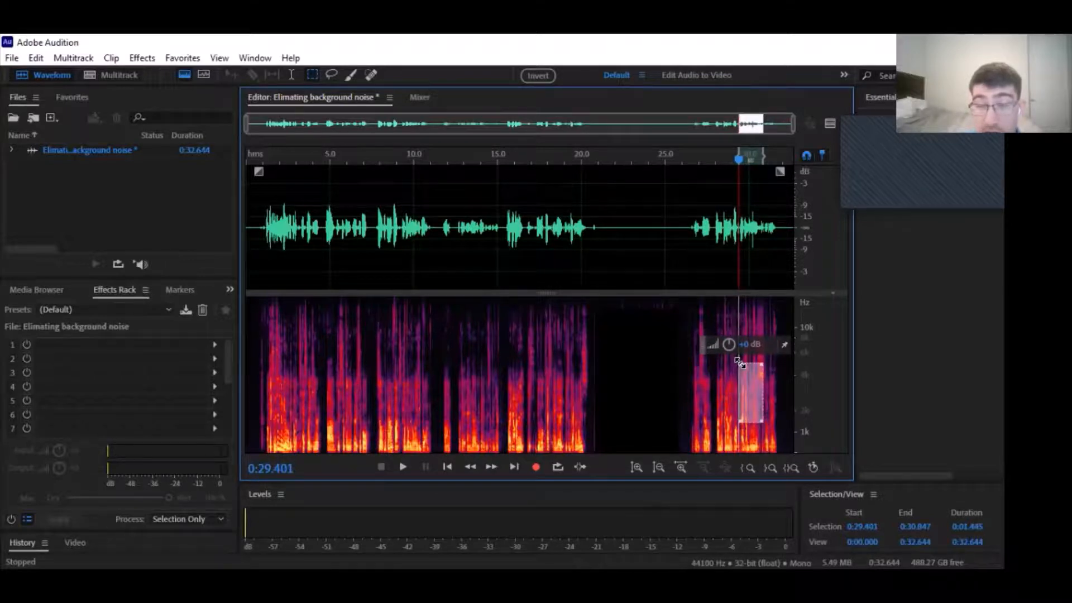
pyautogui.press('Delete')
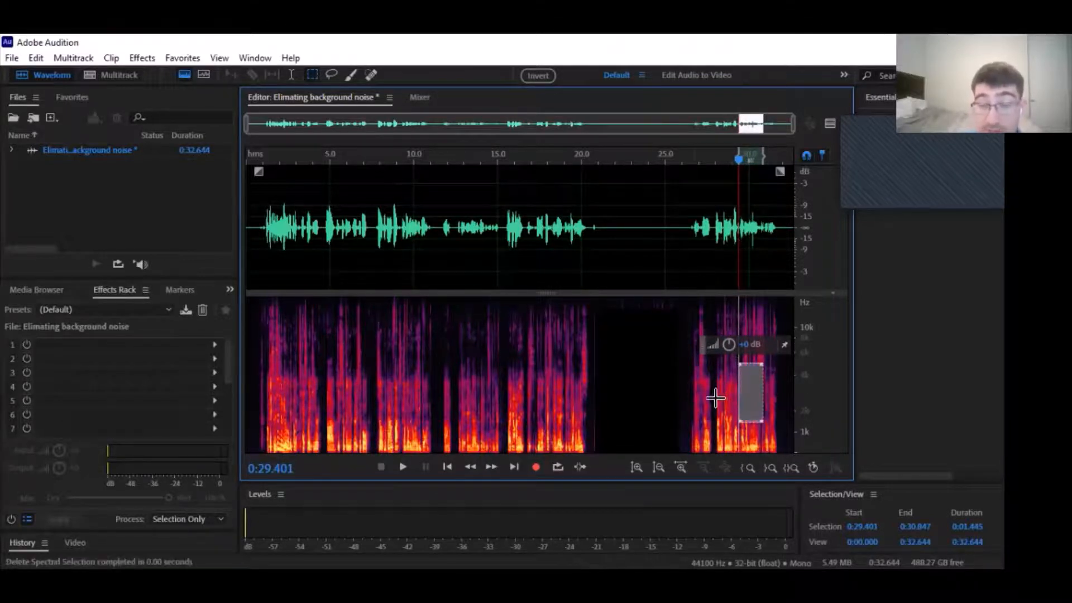
pyautogui.click(686, 368)
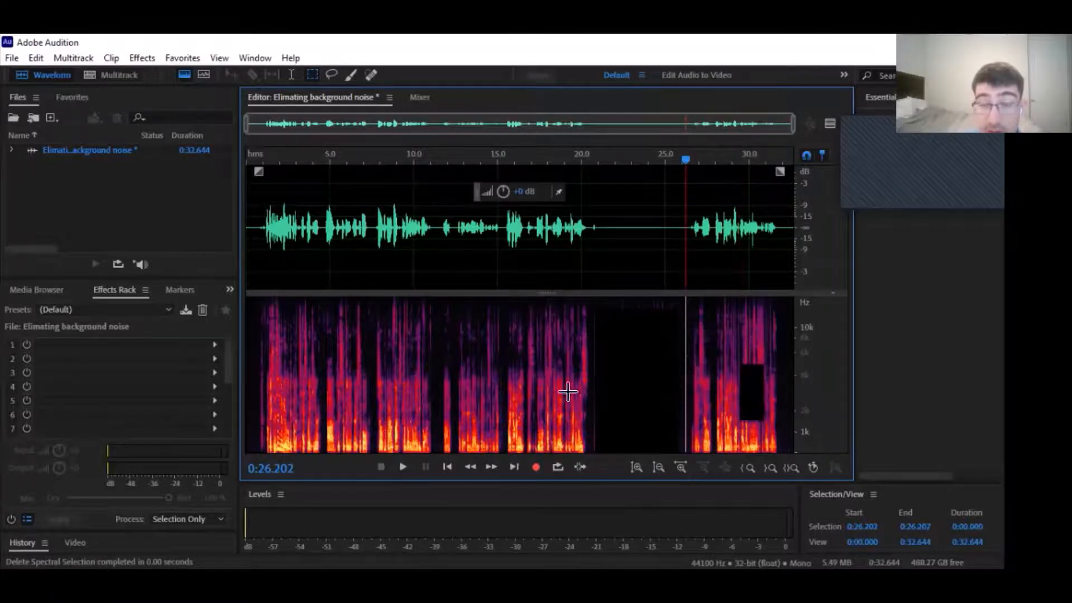
# - Play the final speech section with the small block removed, and undo that deletion
pyautogui.click(403, 467)
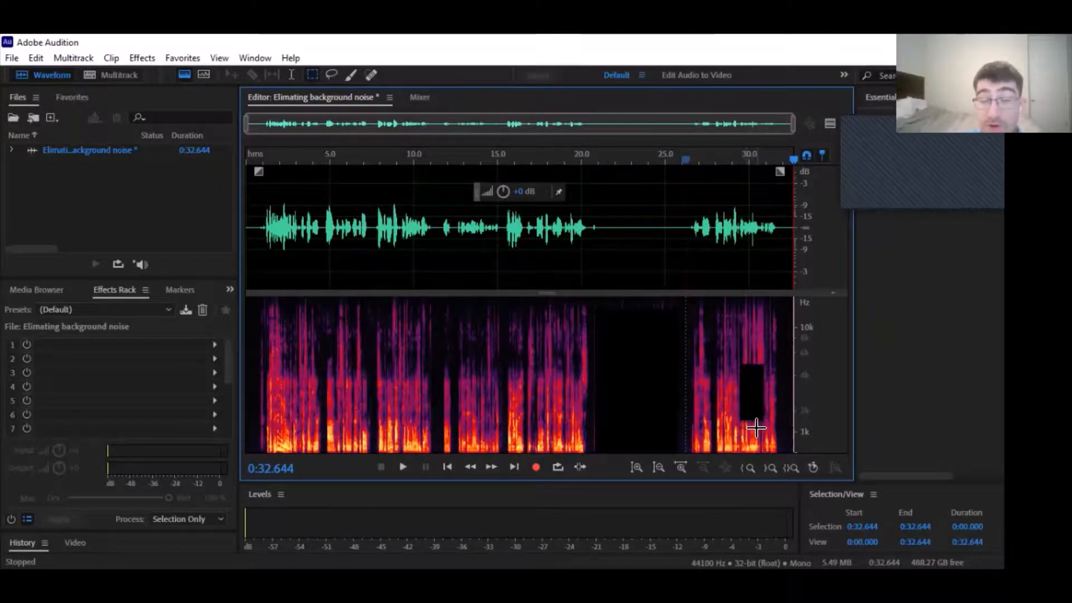
pyautogui.click(35, 57)
pyautogui.click(693, 373)
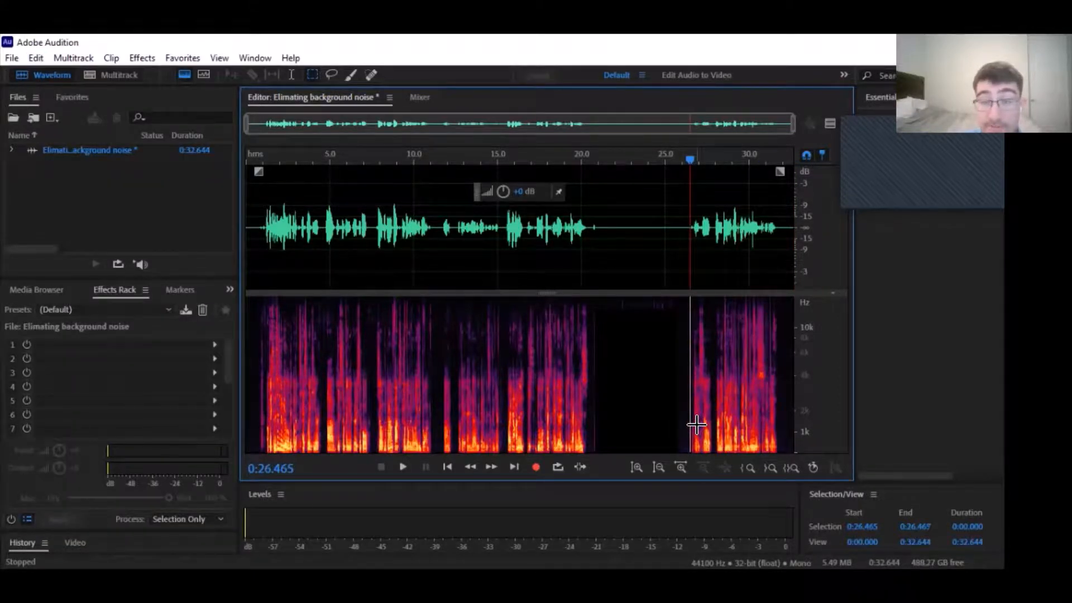
# - Select the lowest frequencies from about 26.9 to 31.5 seconds, and clear the selection by placing the playhead at about 24.5 seconds
pyautogui.moveTo(697, 424); pyautogui.dragTo(774, 461)
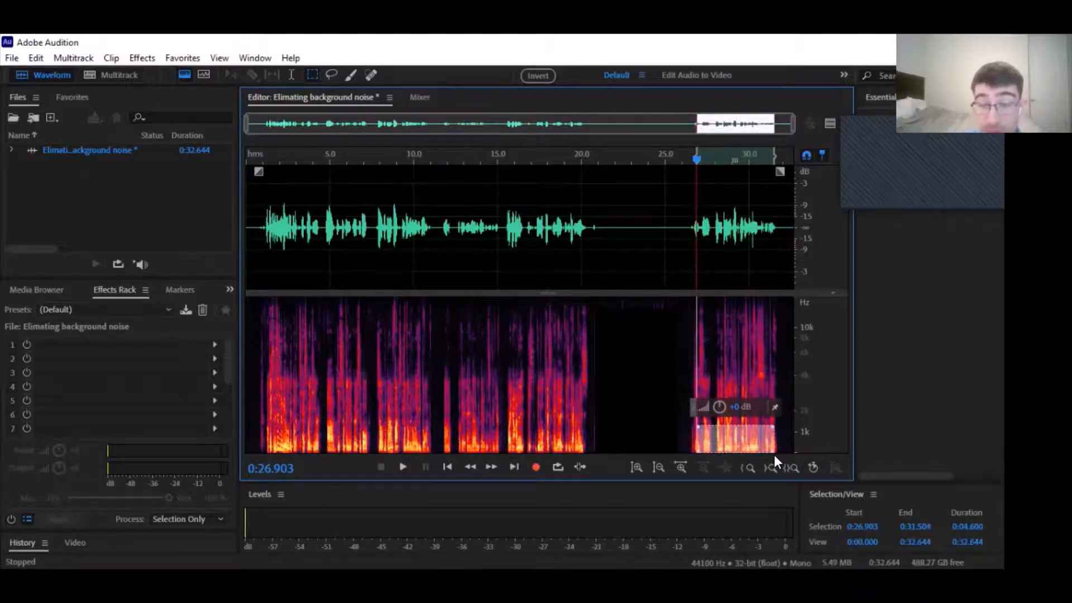
pyautogui.click(656, 445)
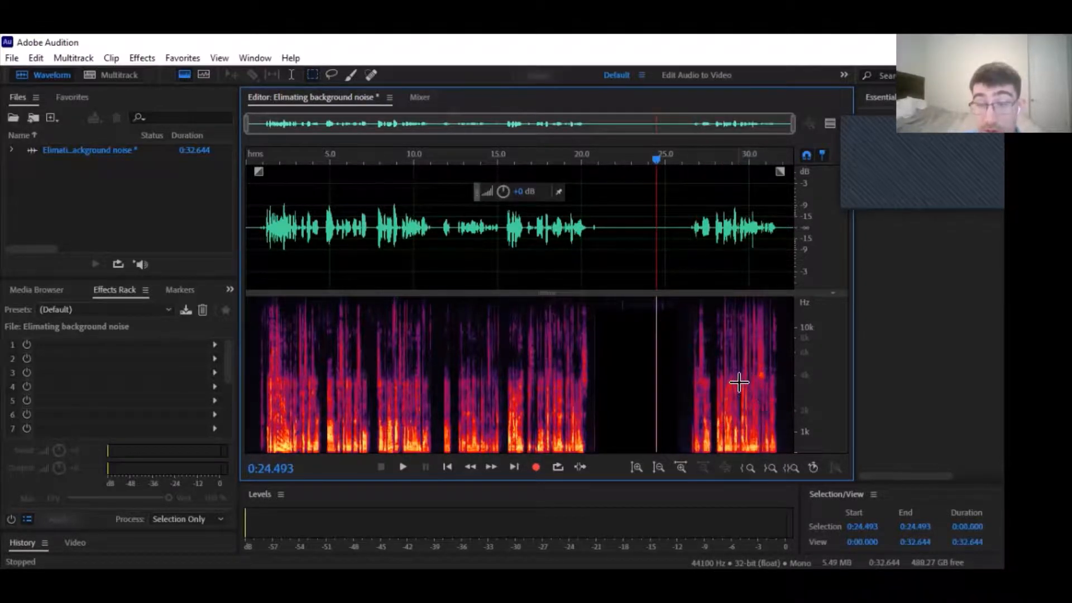
# - Erase a mid-frequency block from about 29.3 to 30.3 seconds, just above 1 kHz, in the final speech section
pyautogui.moveTo(739, 382); pyautogui.dragTo(764, 430)
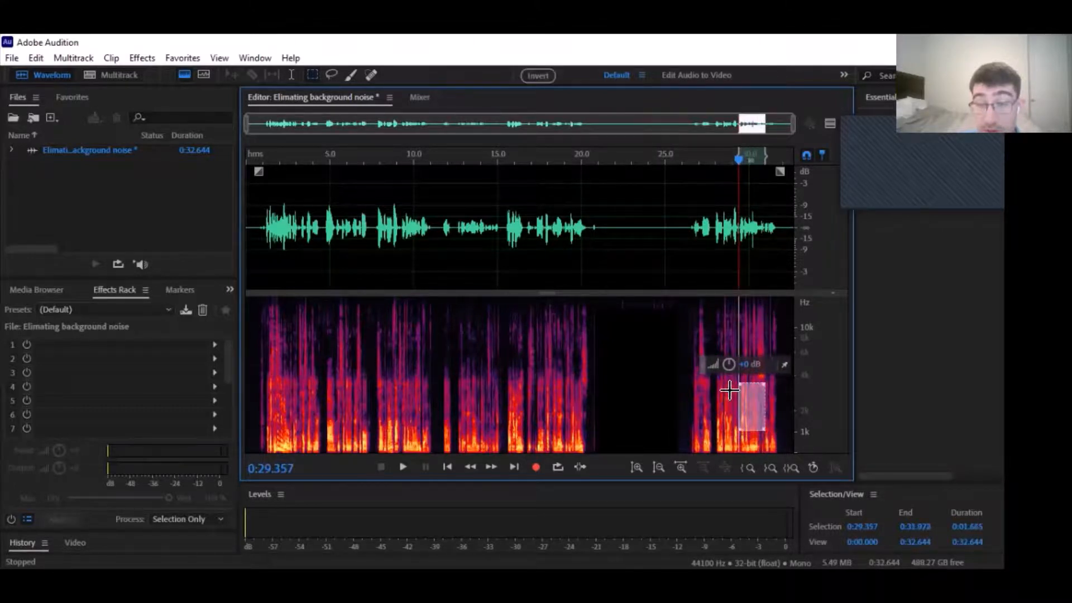
pyautogui.moveTo(740, 384); pyautogui.dragTo(739, 389)
pyautogui.moveTo(736, 437); pyautogui.dragTo(747, 417)
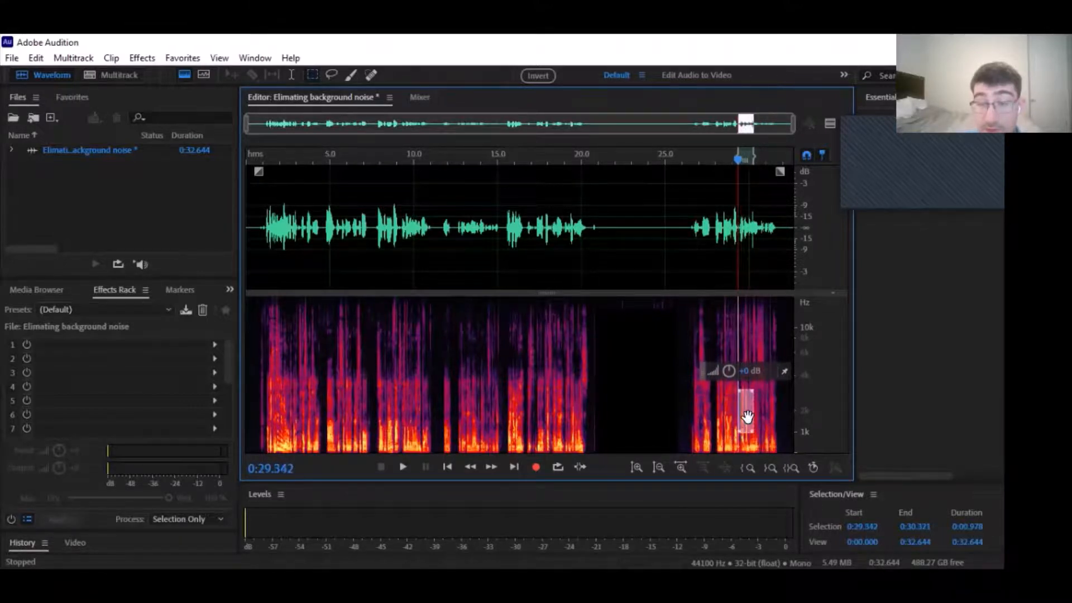
pyautogui.press('Delete')
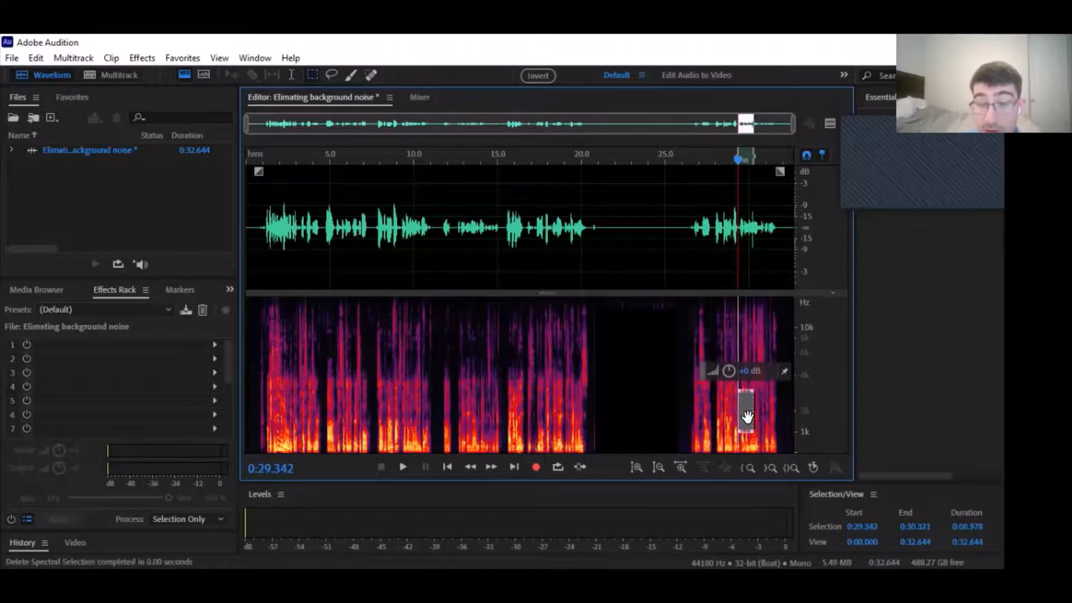
pyautogui.click(683, 399)
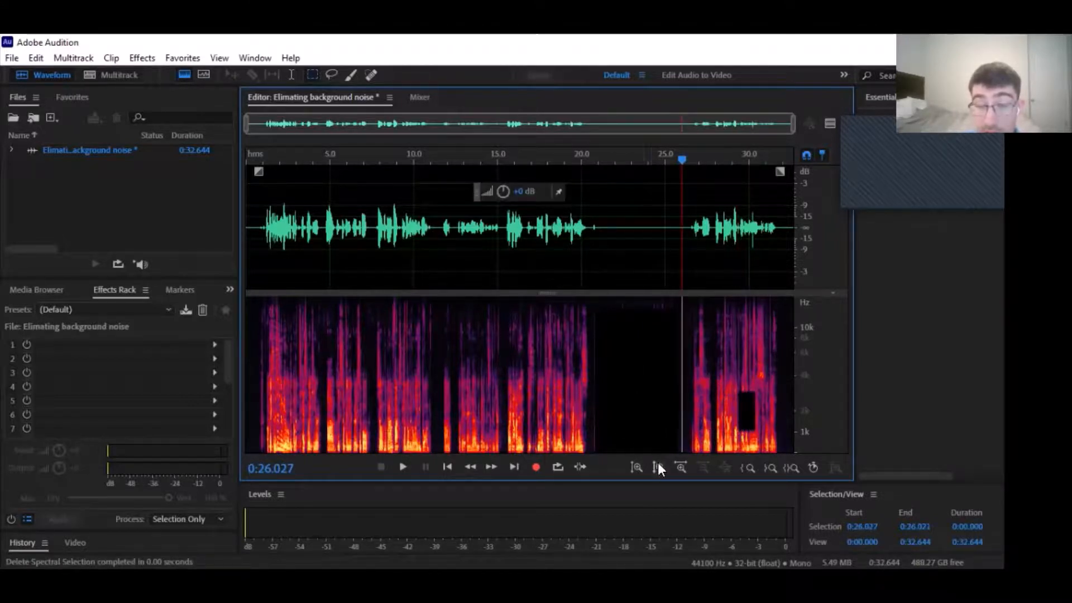
# - Clear the selection by placing the playhead at about 23.5 seconds, and play the final speech section with the block erased
pyautogui.click(749, 398)
pyautogui.moveTo(749, 398); pyautogui.dragTo(742, 397)
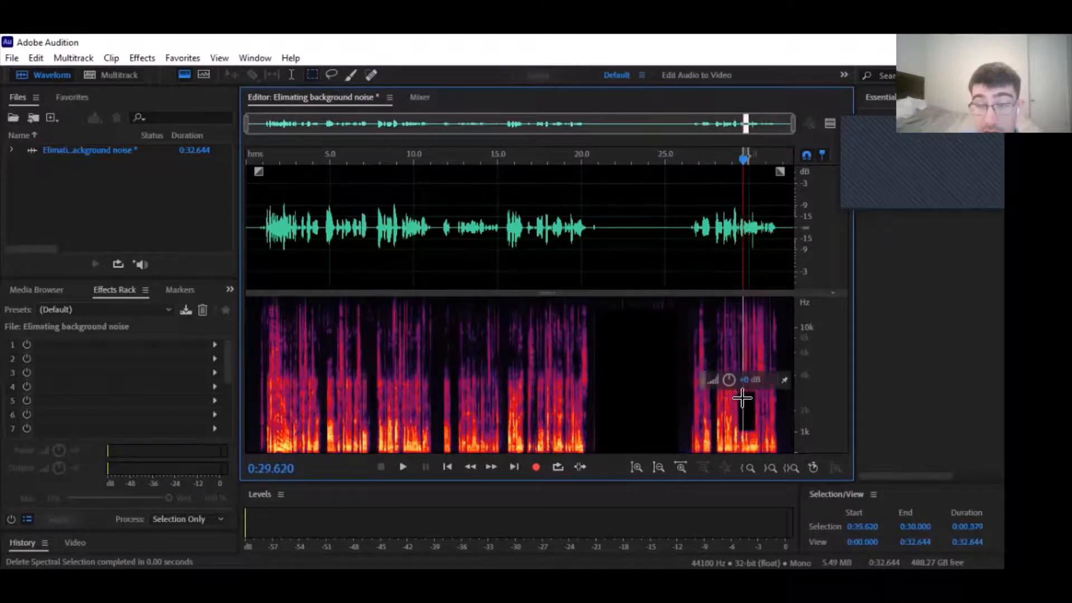
pyautogui.click(640, 391)
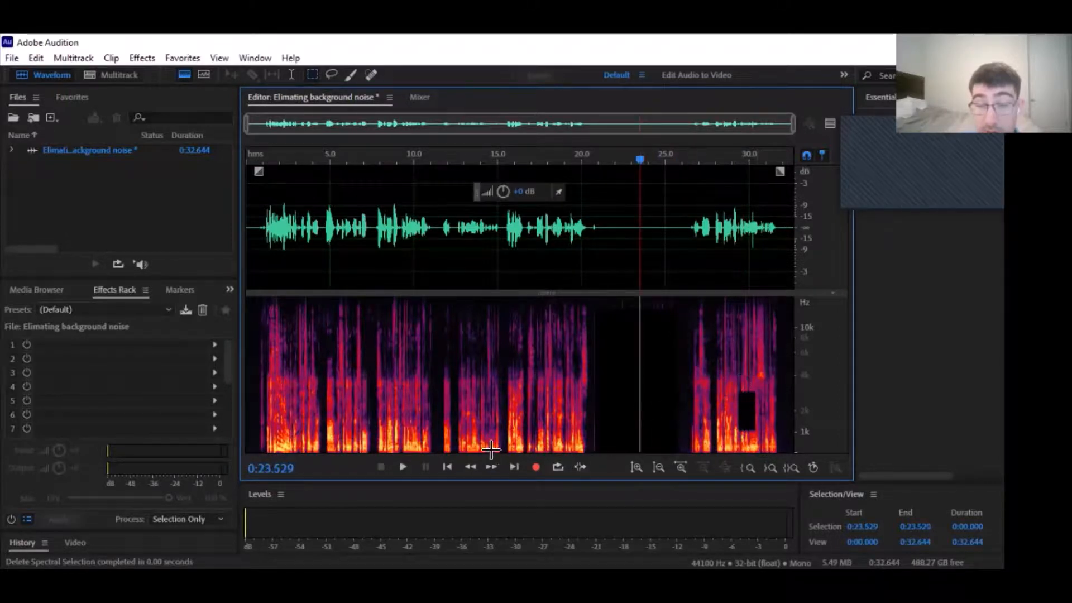
pyautogui.click(404, 467)
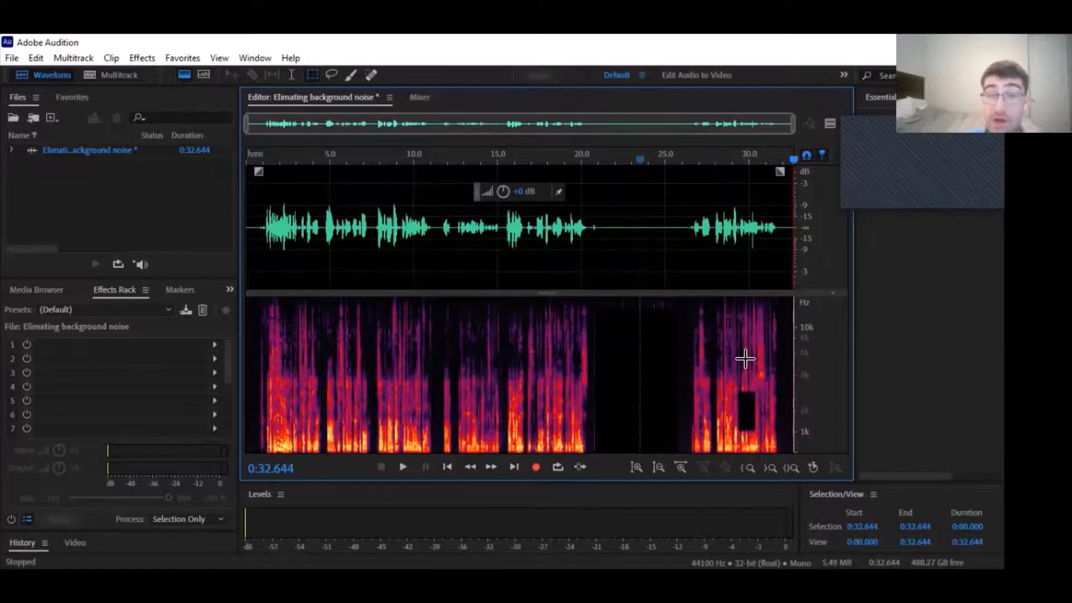
# - Undo the deletion of the mid-frequency block in the final speech section, and place the playhead at 25 seconds
pyautogui.click(640, 212)
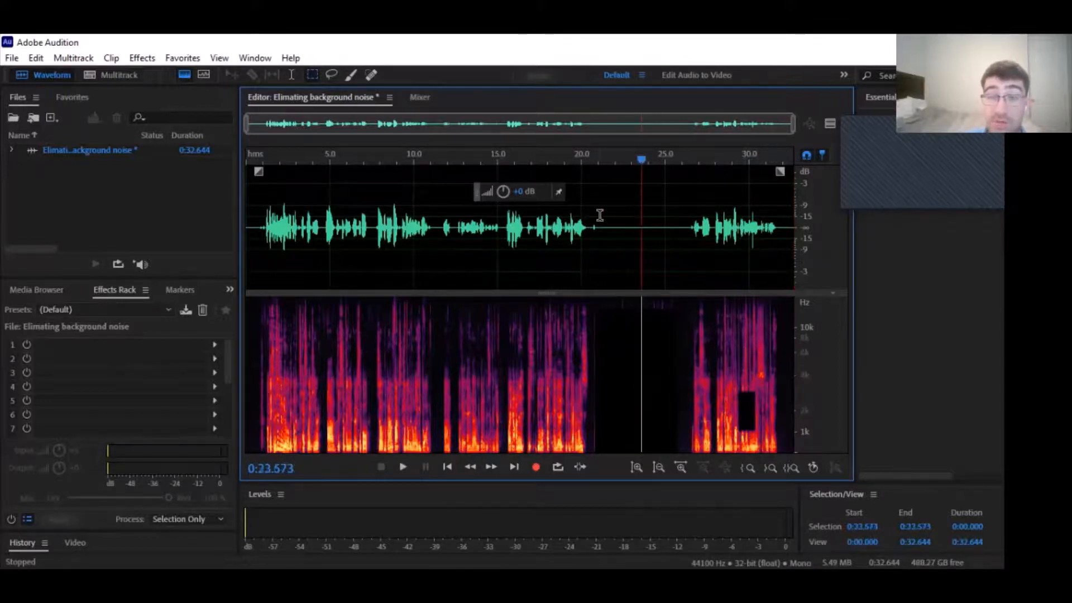
pyautogui.click(596, 219)
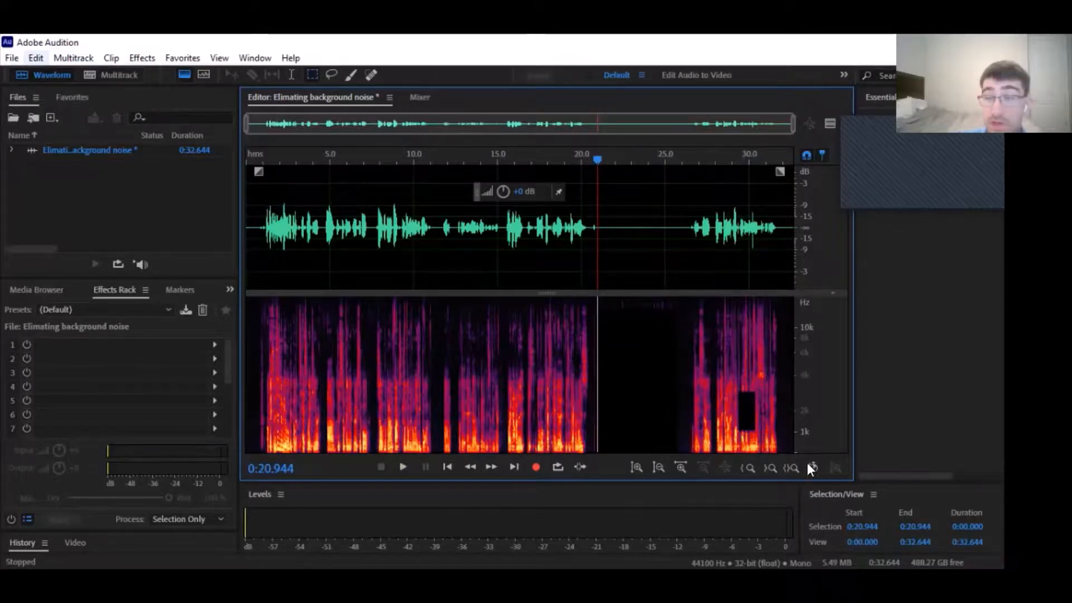
pyautogui.moveTo(739, 390); pyautogui.dragTo(755, 433)
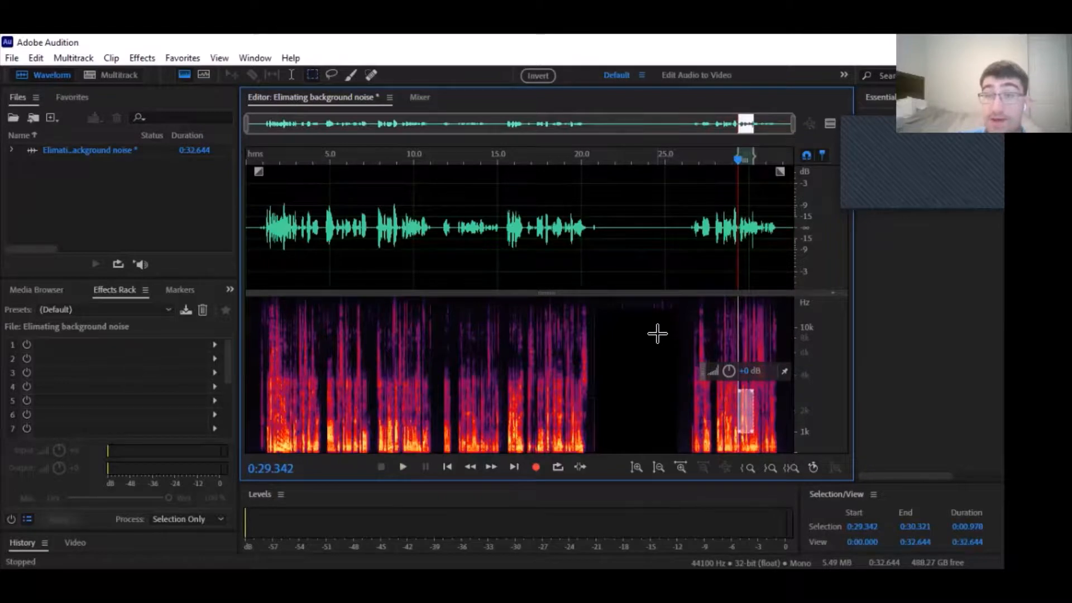
pyautogui.click(668, 240)
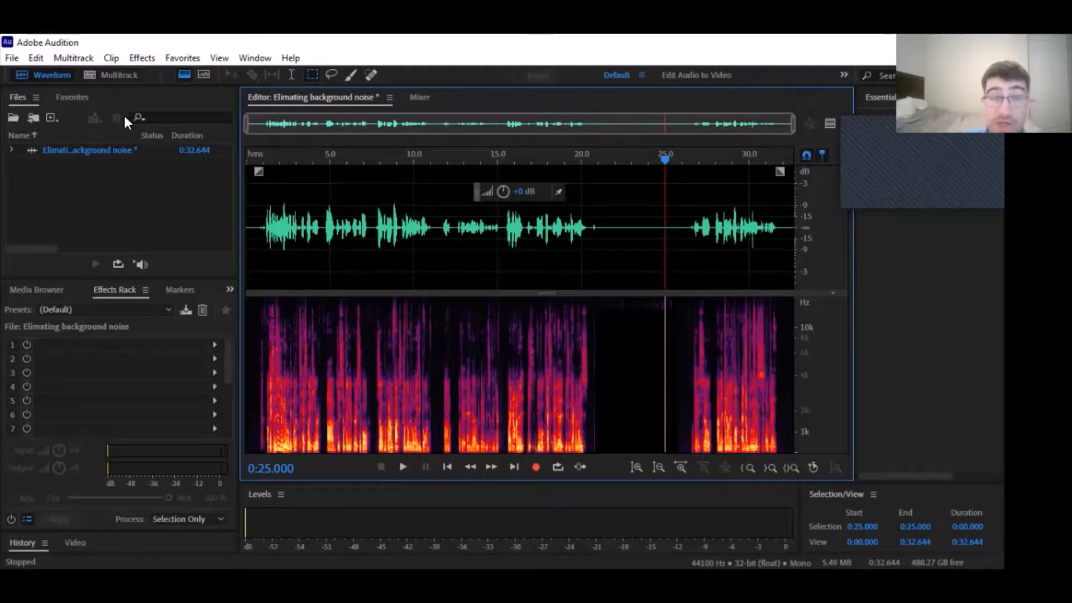
# - Zoom the timeline in on the final speech section from about 24.9 seconds, and play it from 25 to about 30.4 seconds
pyautogui.moveTo(247, 124); pyautogui.dragTo(647, 147)
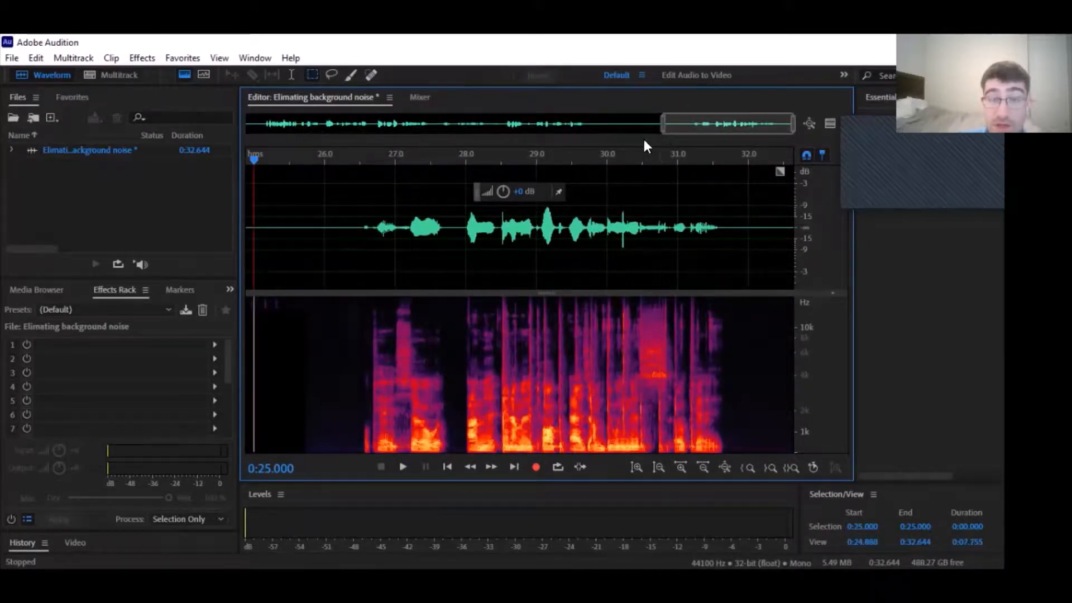
pyautogui.click(402, 468)
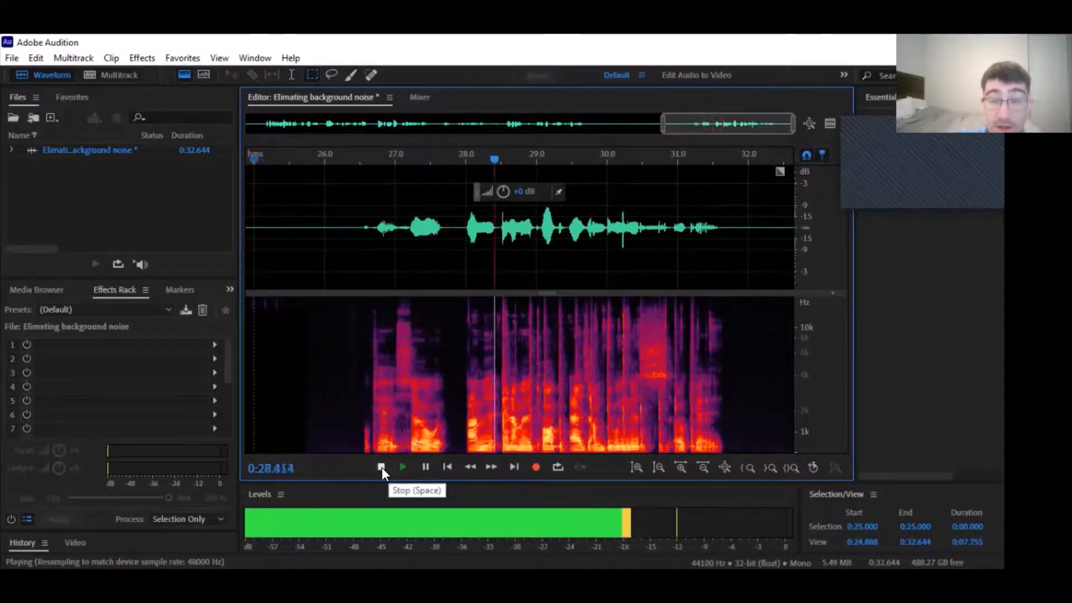
pyautogui.click(381, 468)
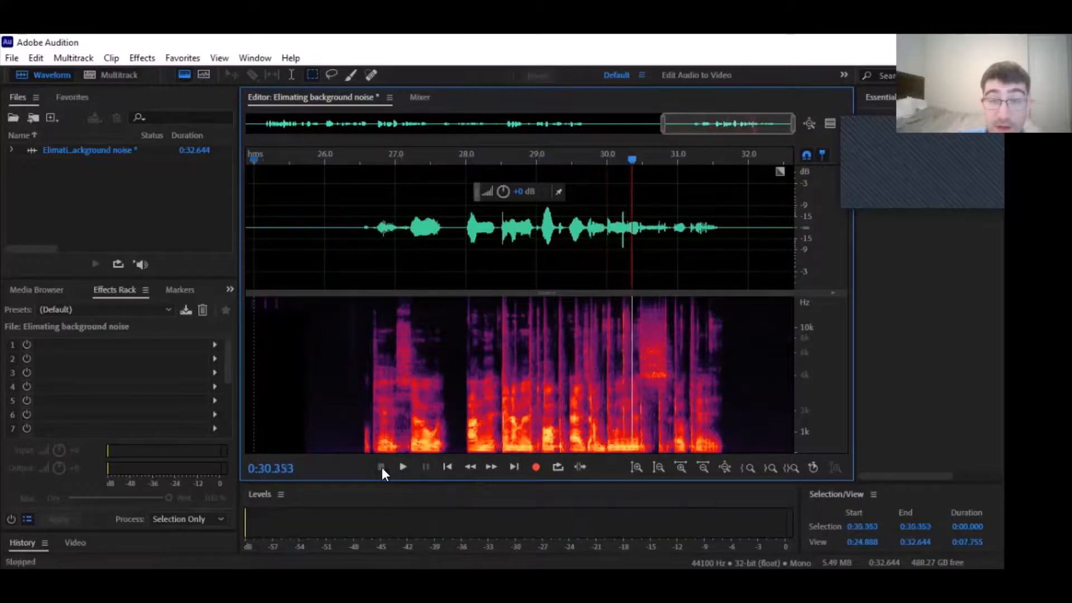
# - Erase a narrow mid-frequency block from about 29.7 to 29.9 seconds, and play the result from about 28.7 seconds
pyautogui.click(592, 383)
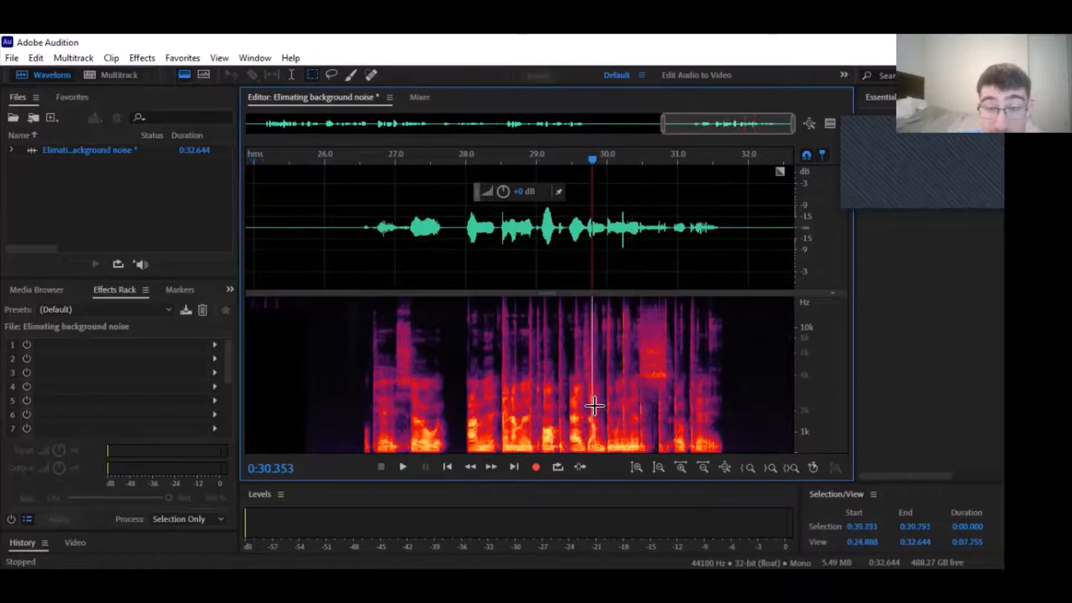
pyautogui.moveTo(592, 404)
pyautogui.mouseDown()
pyautogui.moveTo(582, 378)
pyautogui.moveTo(599, 412)
pyautogui.moveTo(590, 418)
pyautogui.mouseUp()
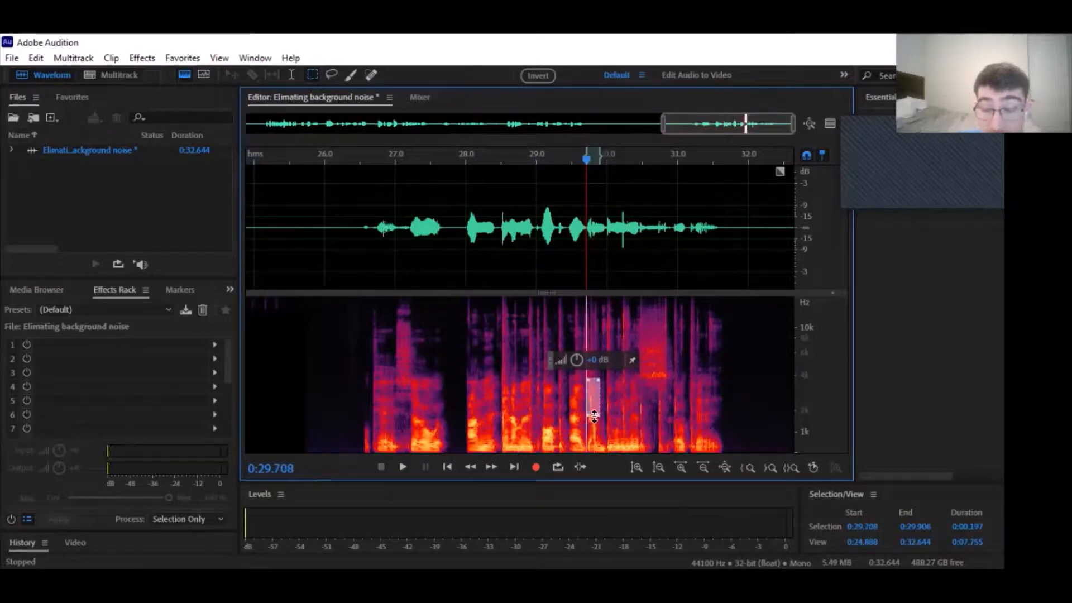
pyautogui.press('Delete')
pyautogui.click(515, 358)
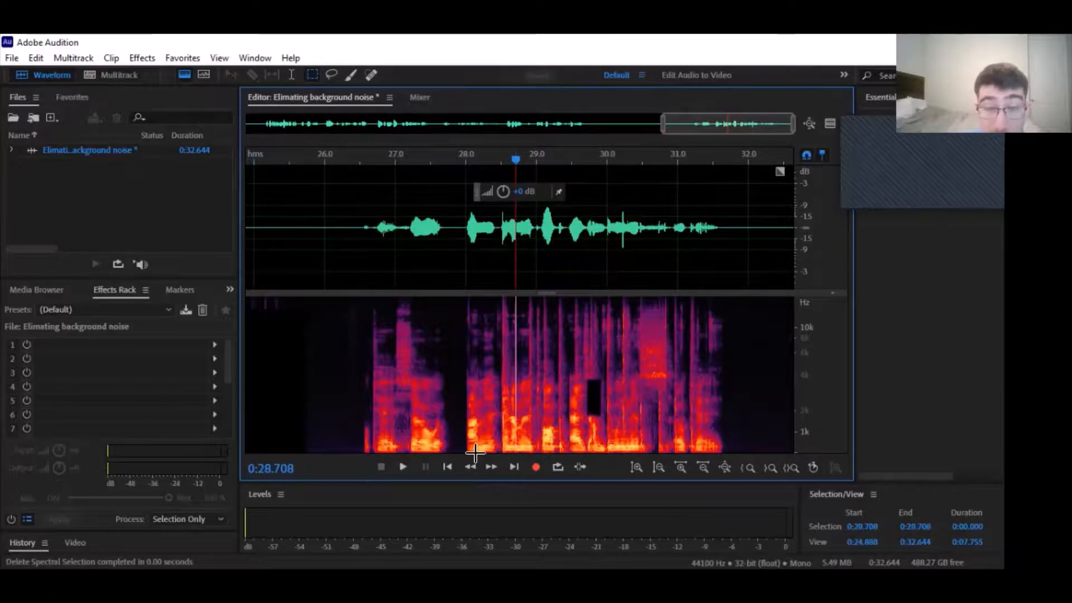
pyautogui.click(404, 465)
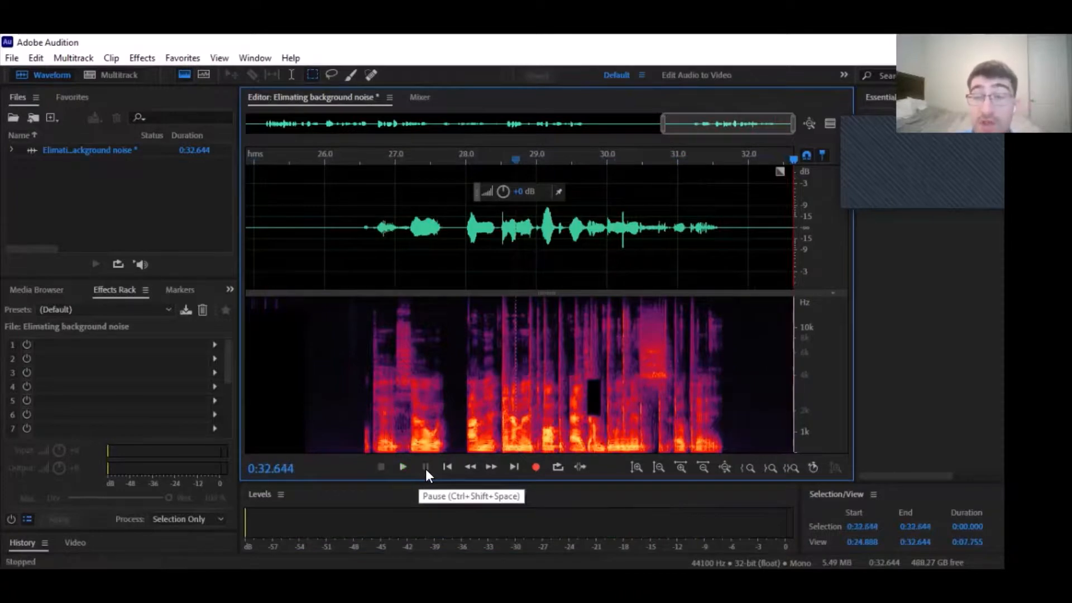
# - Erase the adjoining mid-frequency block from about 29.5 to 29.7 seconds, and play the result from 29 seconds
pyautogui.click(604, 403)
pyautogui.click(596, 395)
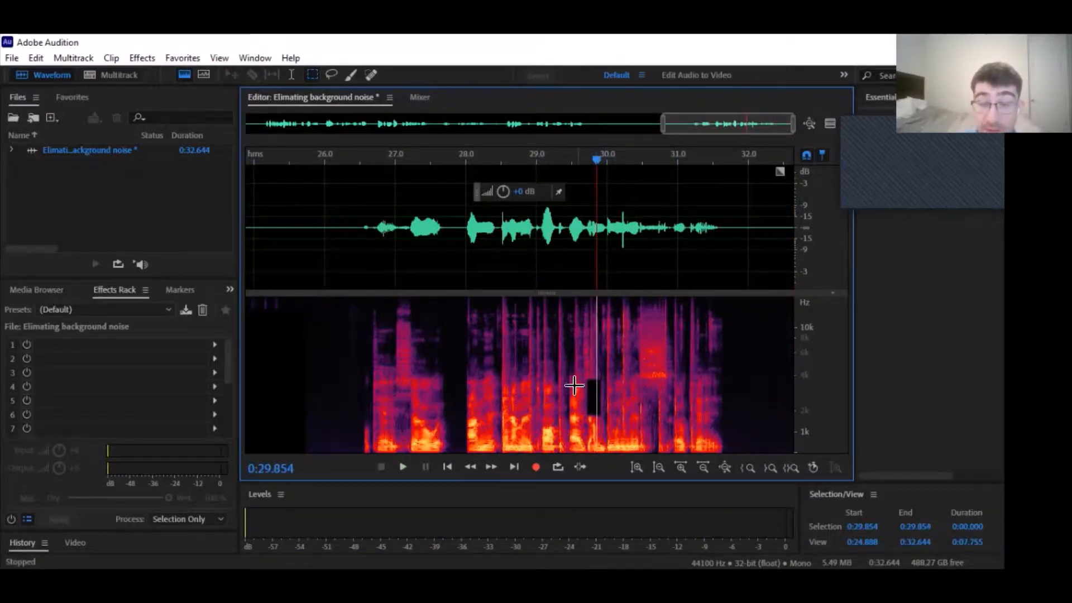
pyautogui.click(568, 386)
pyautogui.moveTo(570, 383); pyautogui.dragTo(585, 412)
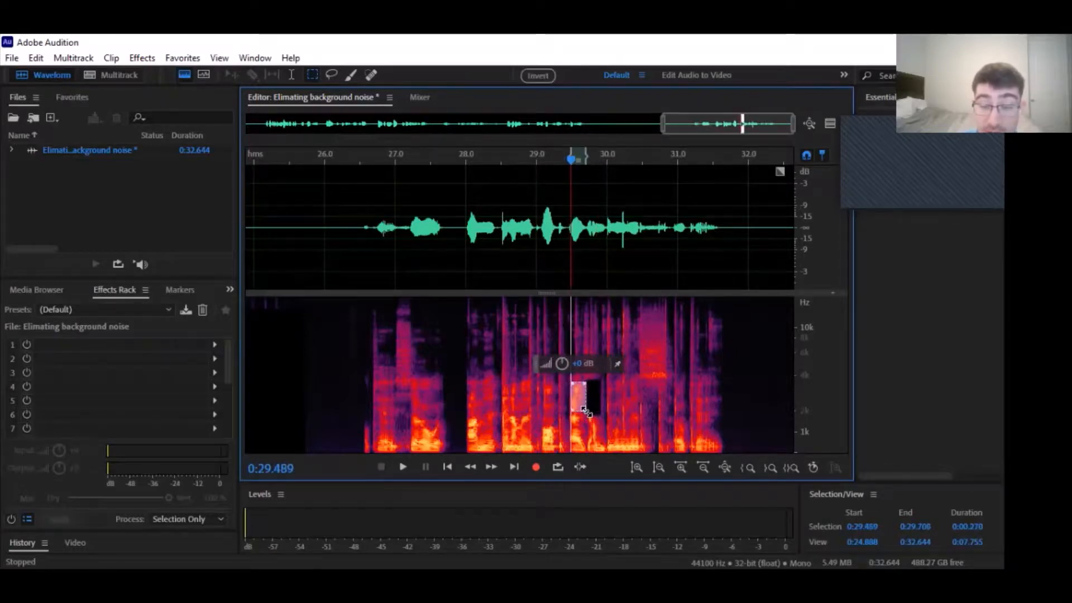
pyautogui.press('Delete')
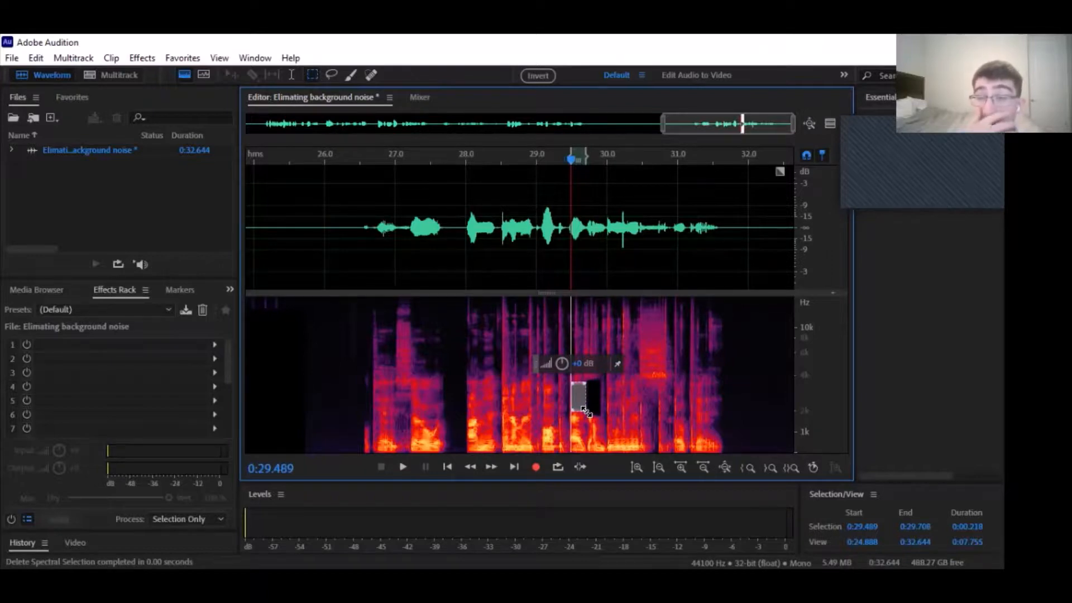
pyautogui.click(678, 383)
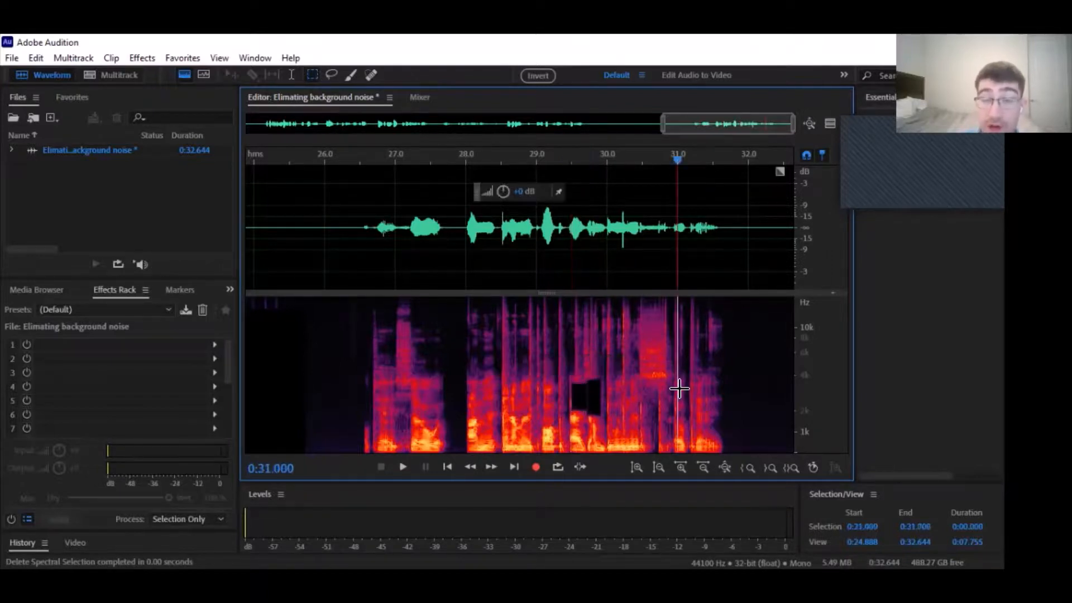
pyautogui.click(537, 355)
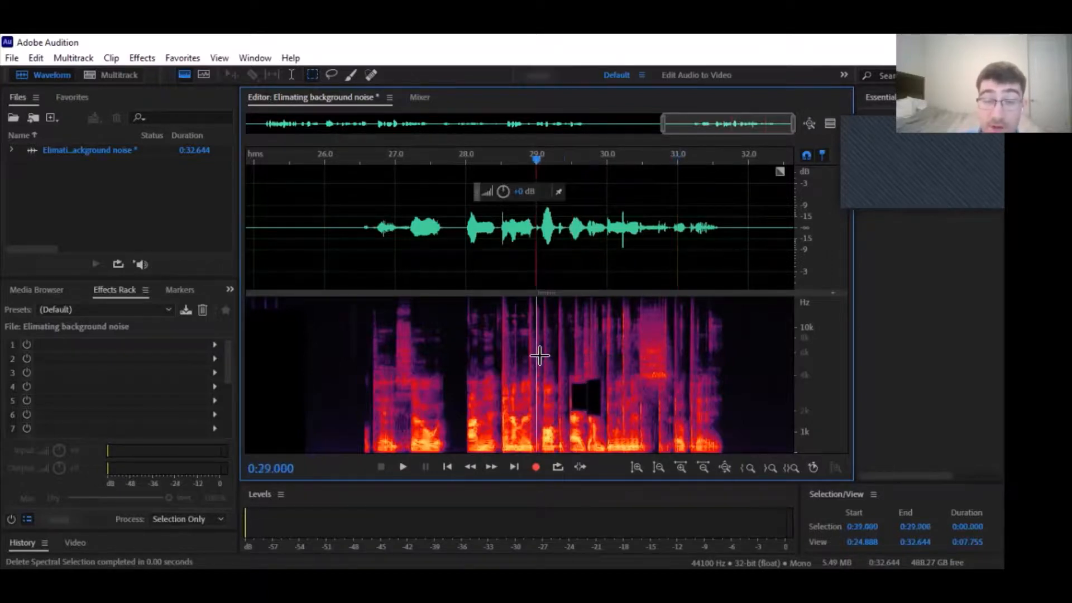
pyautogui.click(402, 467)
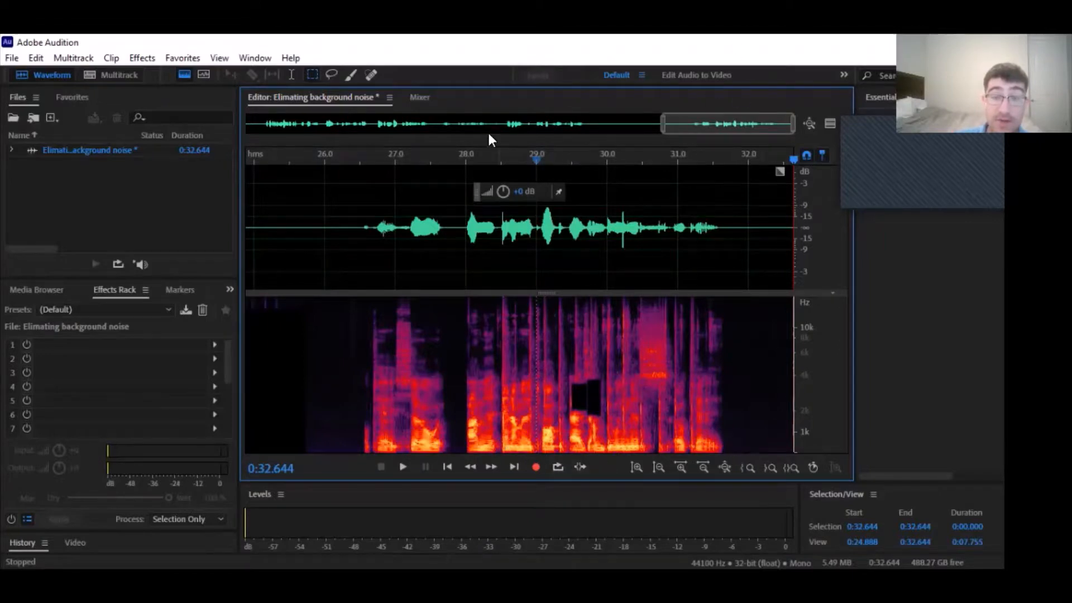
# - Export the clip as Elimating background noise.mp3 in MP3 format to the Chess folder in Documents, agreeing to the lossy compression
pyautogui.click(11, 58)
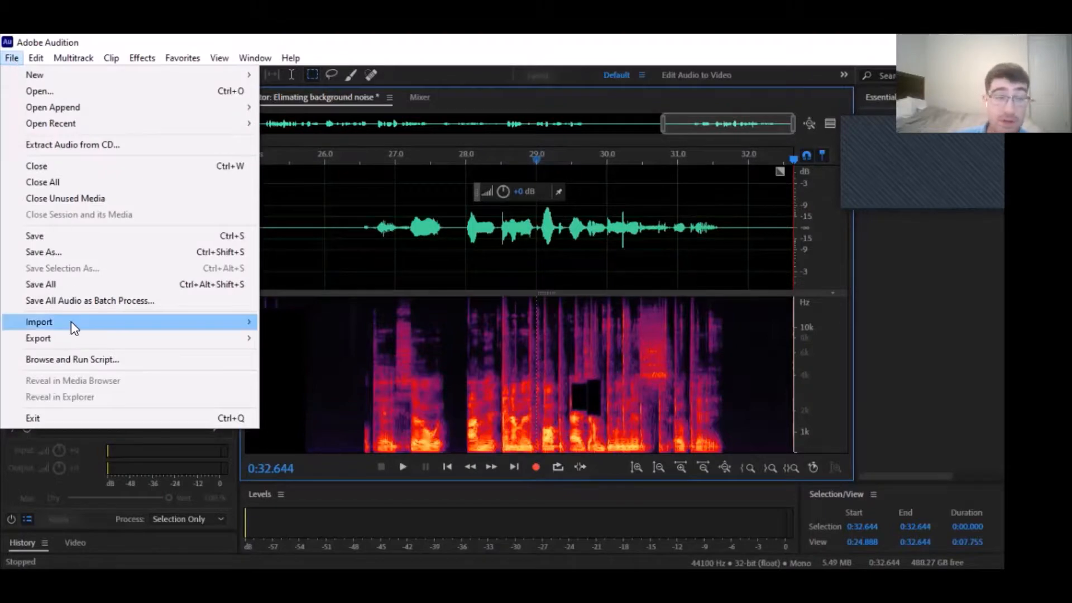
pyautogui.moveTo(168, 338)
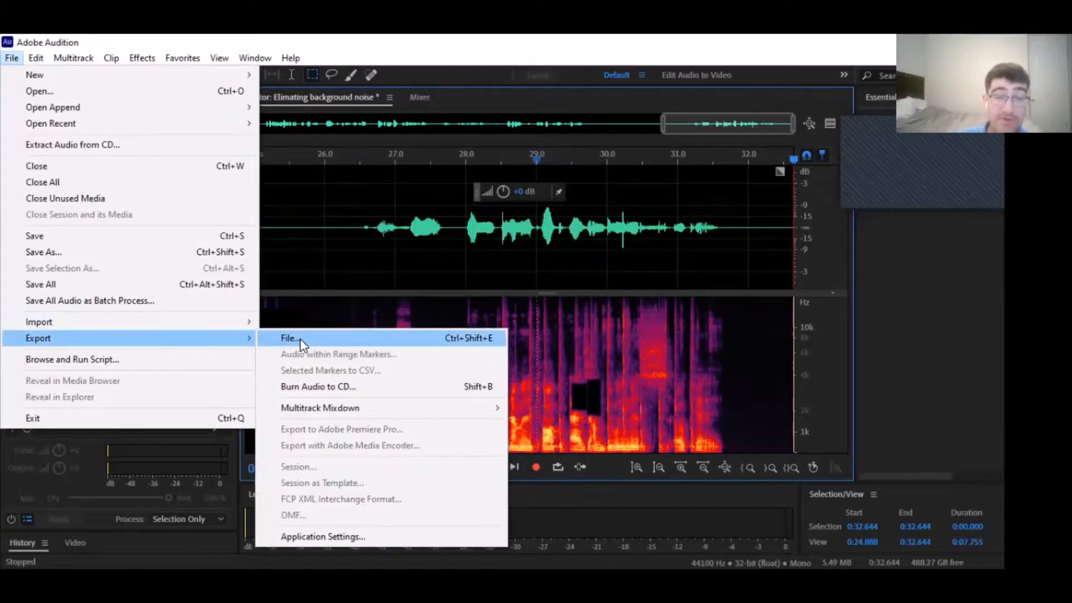
pyautogui.click(300, 339)
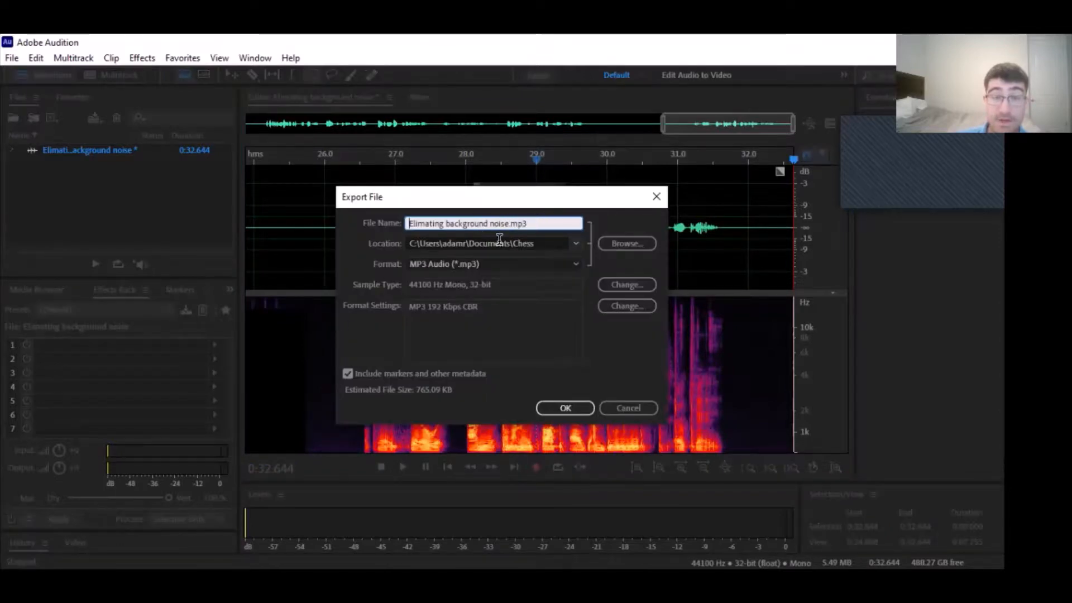
pyautogui.click(574, 244)
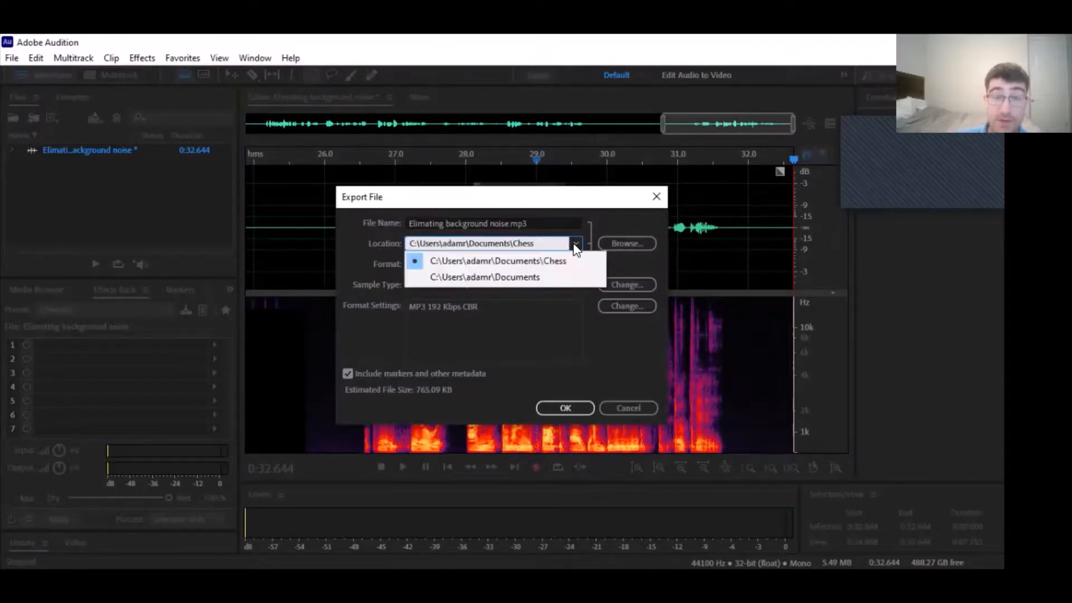
pyautogui.click(635, 240)
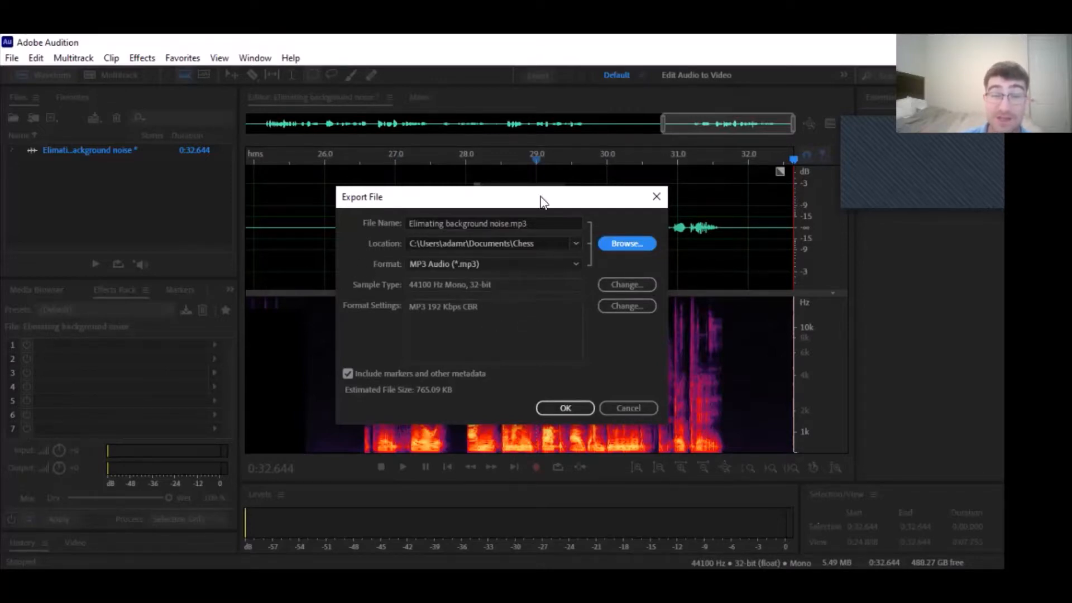
pyautogui.click(568, 405)
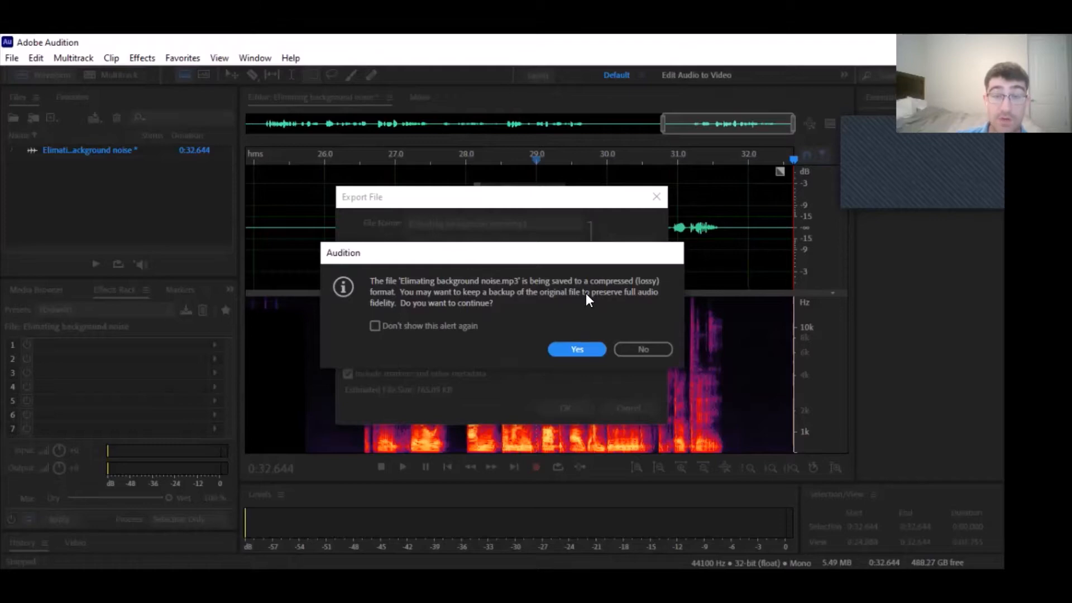
pyautogui.click(578, 351)
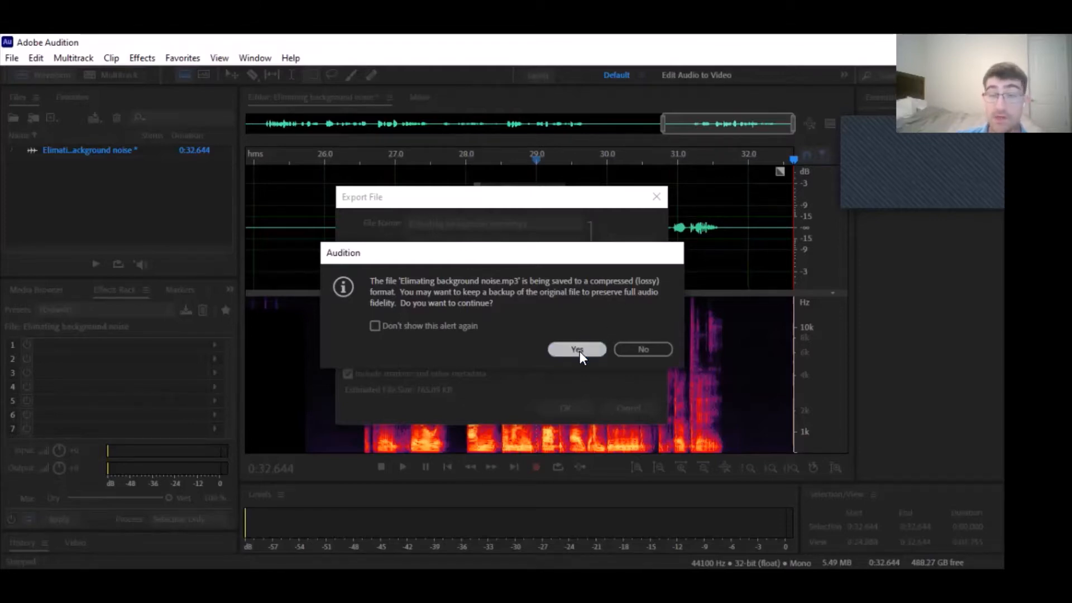